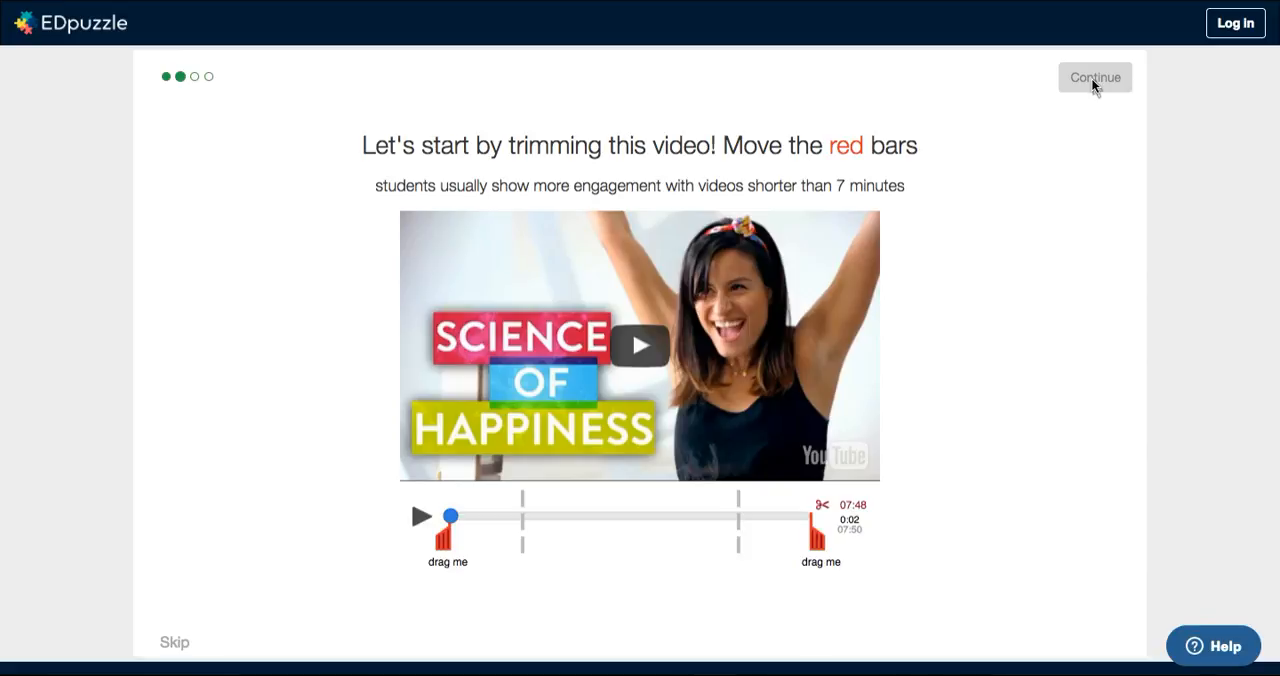
# Step: Skip the introductory video-trimming tutorial and sign up as a teacher with a Google account
pyautogui.click(177, 643)
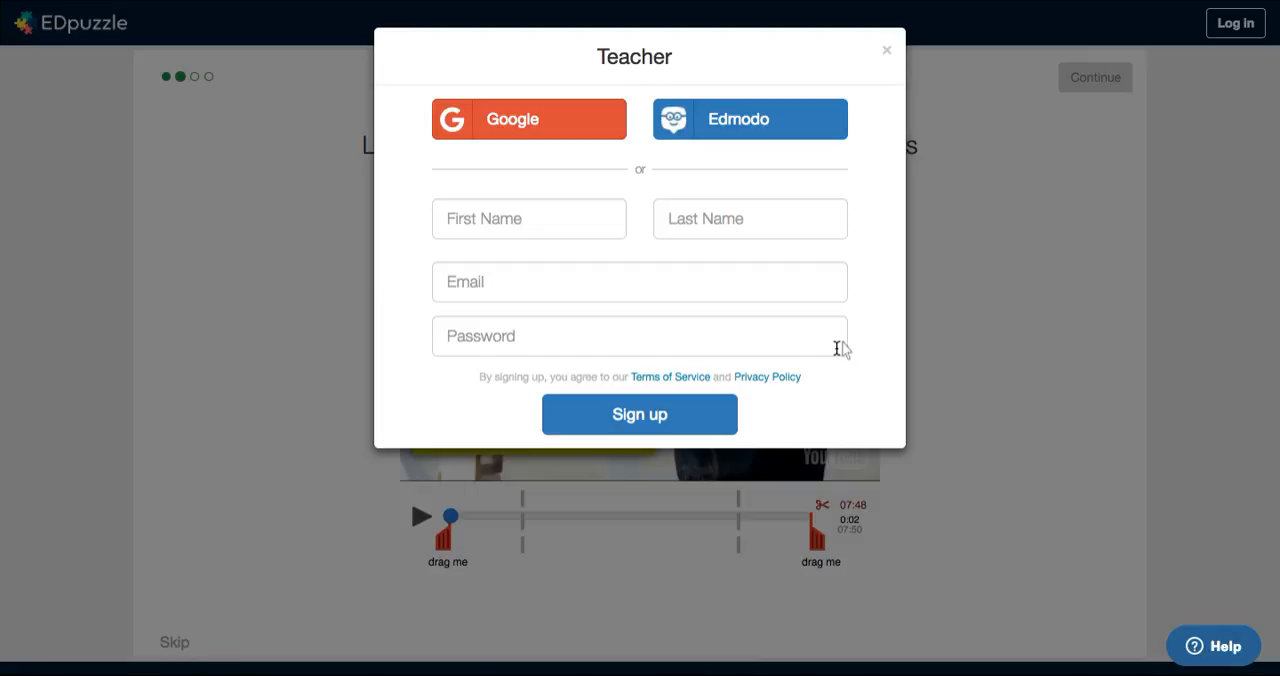
pyautogui.click(538, 121)
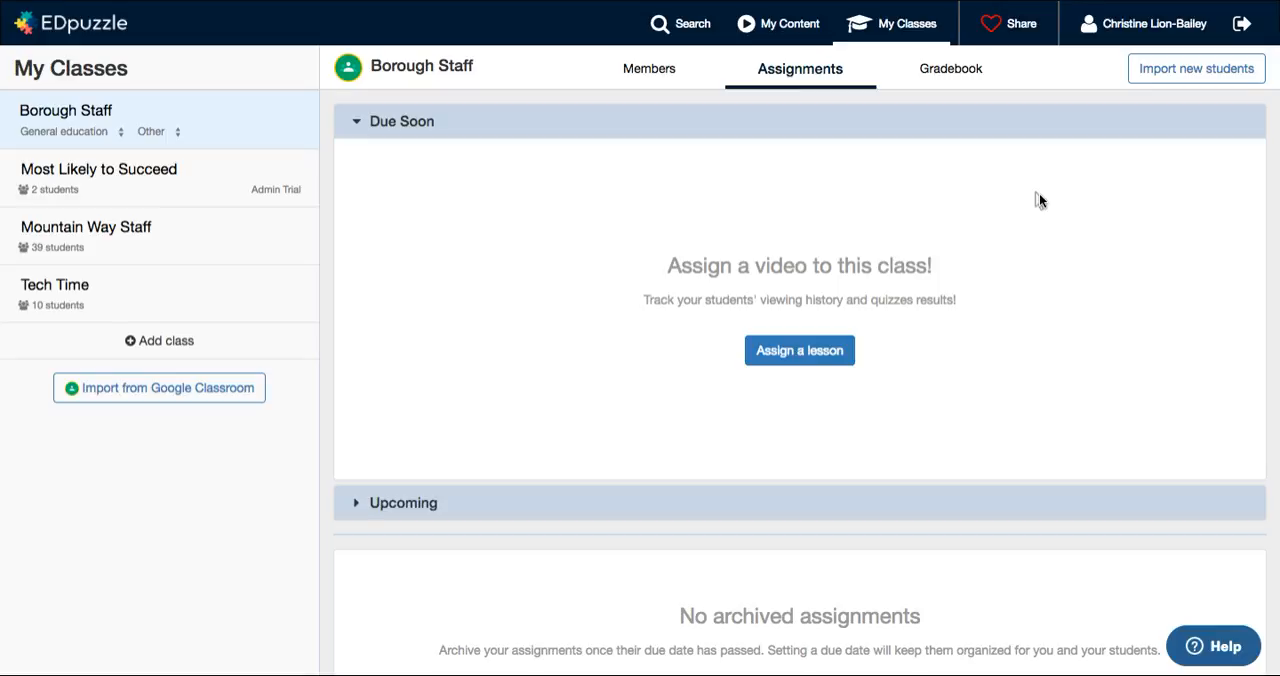
# Step: Search the EDpuzzle channel's video library for "animal habitats"
pyautogui.click(676, 27)
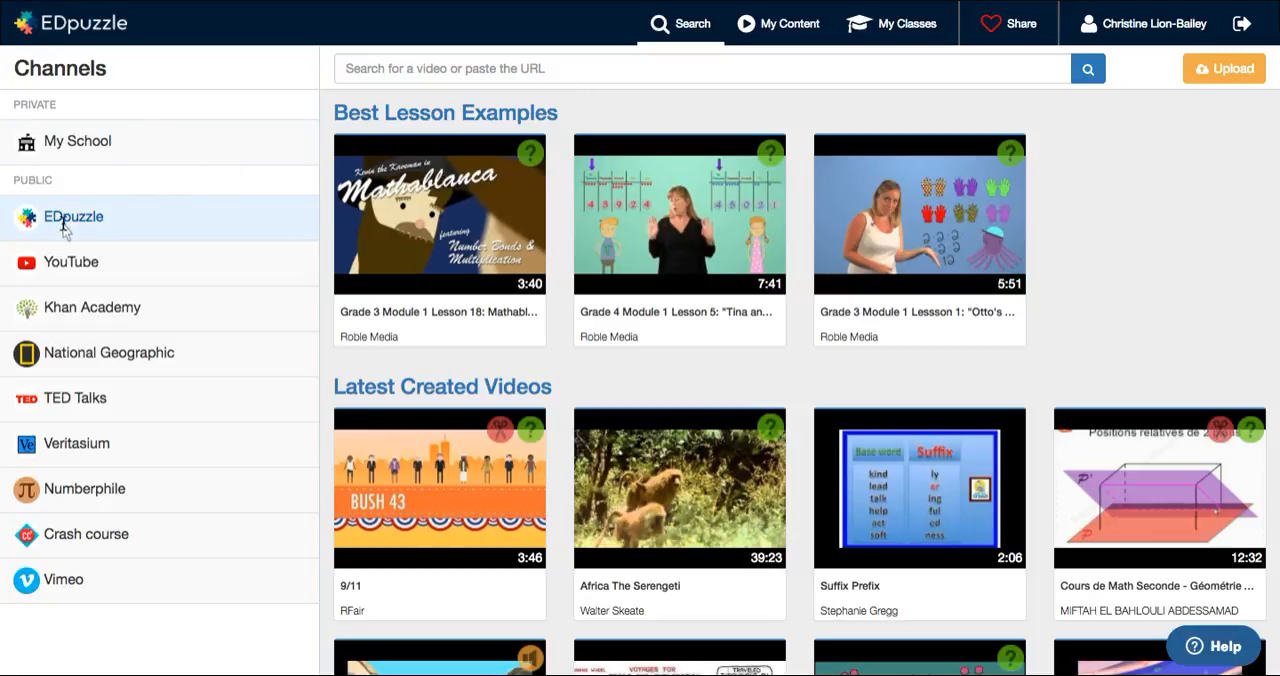
pyautogui.click(438, 71)
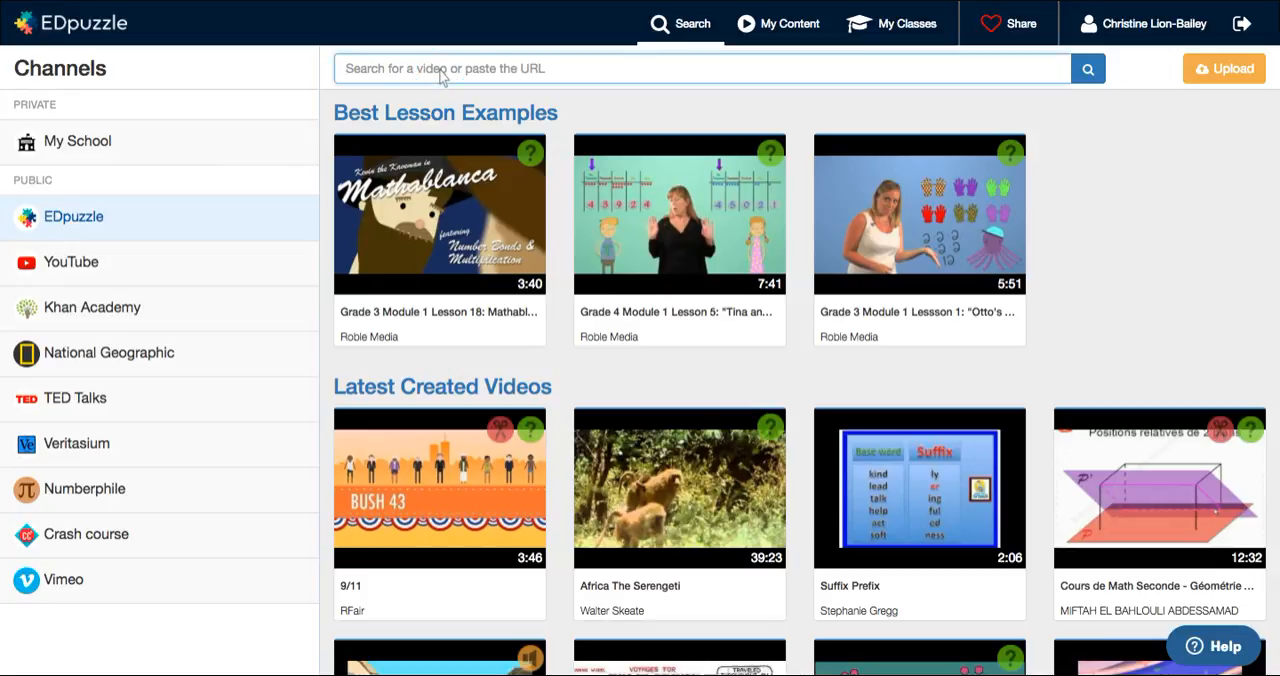
pyautogui.write('animal habitats')
pyautogui.press('Return')
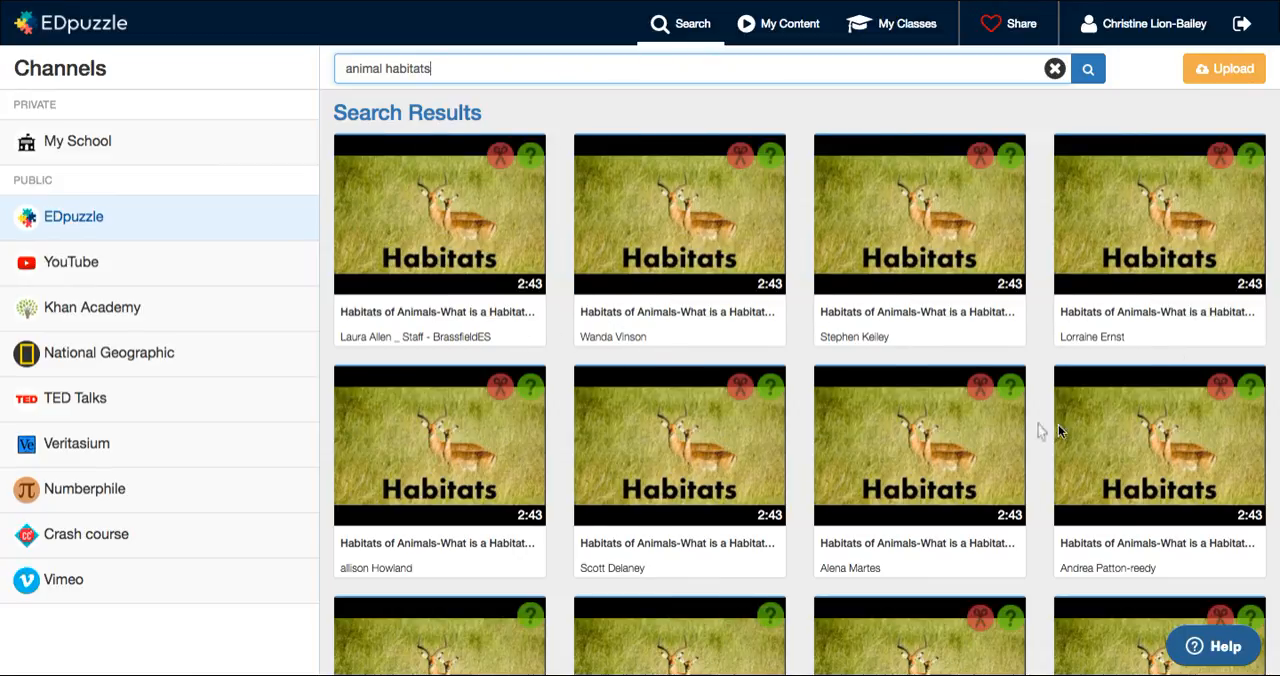
# Step: Preview the first "Habitats of Animals" lesson up to its first quiz question, then close the preview
pyautogui.moveTo(908, 405)
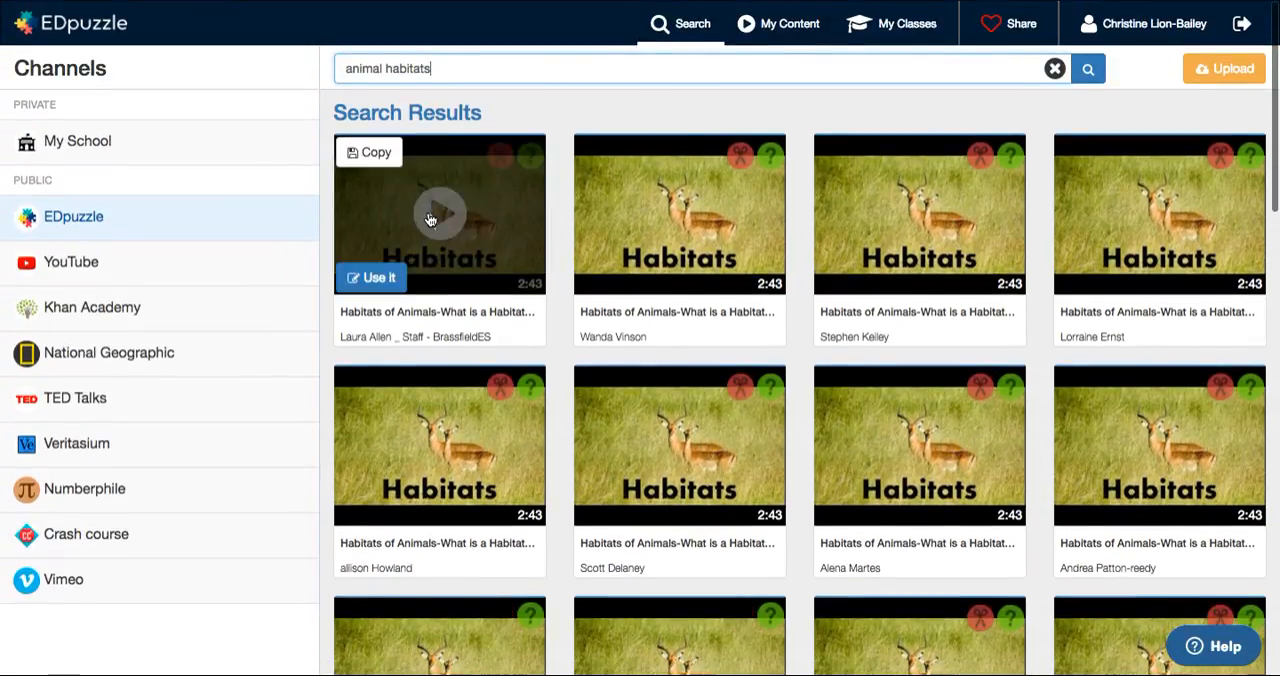
pyautogui.click(430, 219)
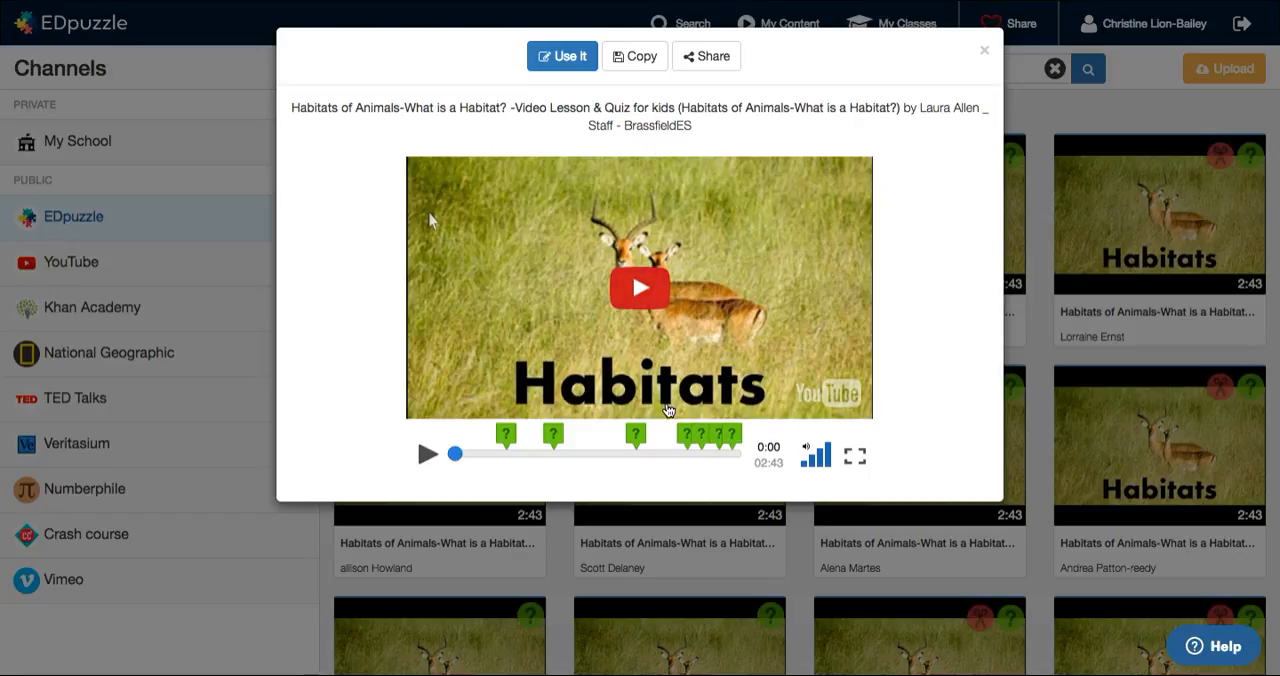
pyautogui.click(428, 456)
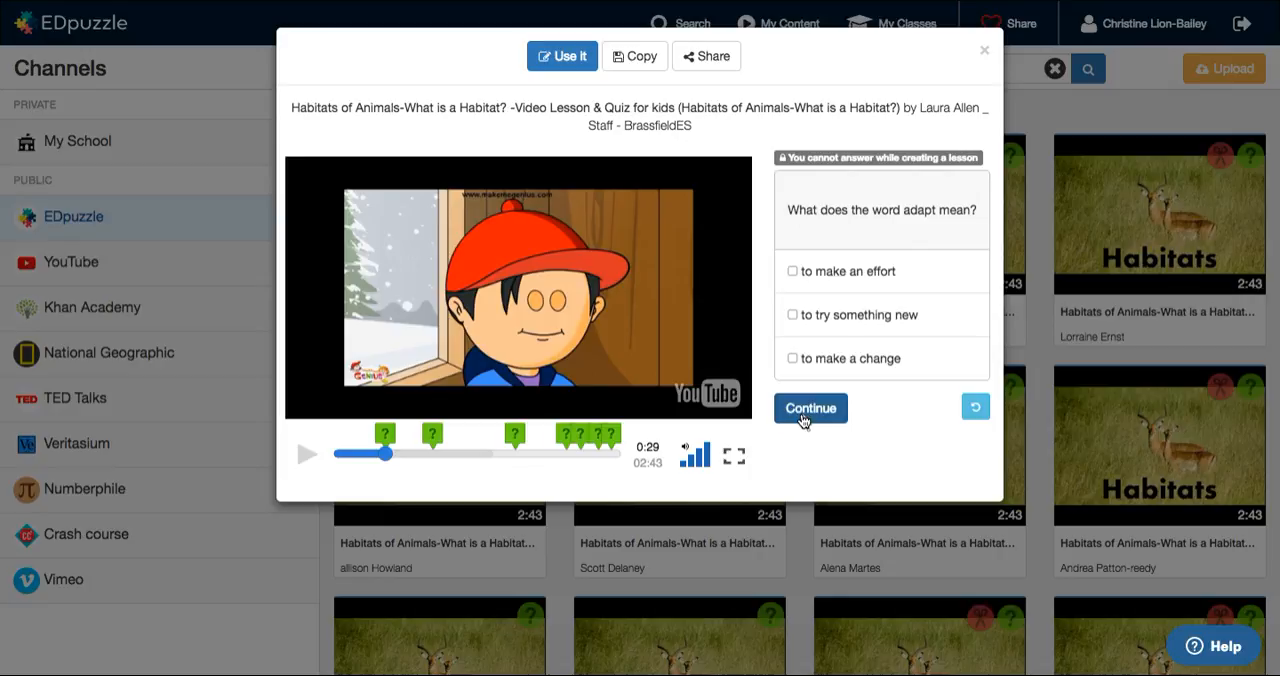
pyautogui.click(984, 51)
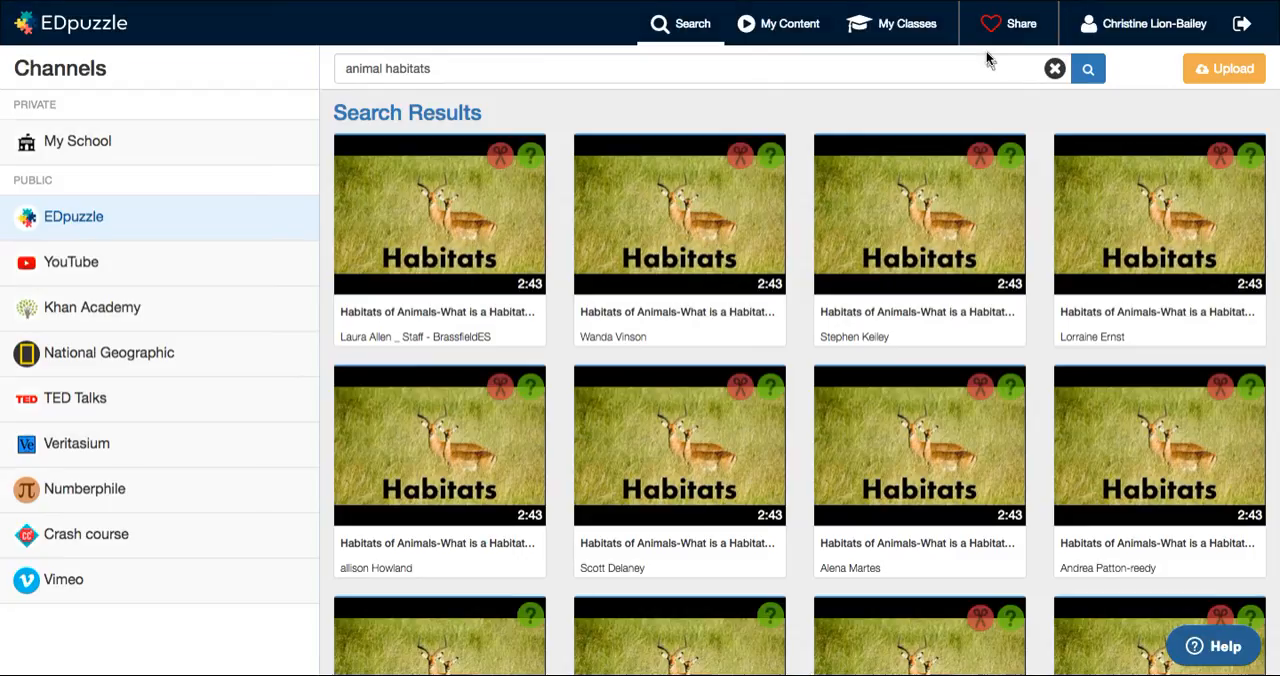
# Step: Replace the search term with "pronouns" and browse through the matching lessons
pyautogui.doubleClick(424, 71)
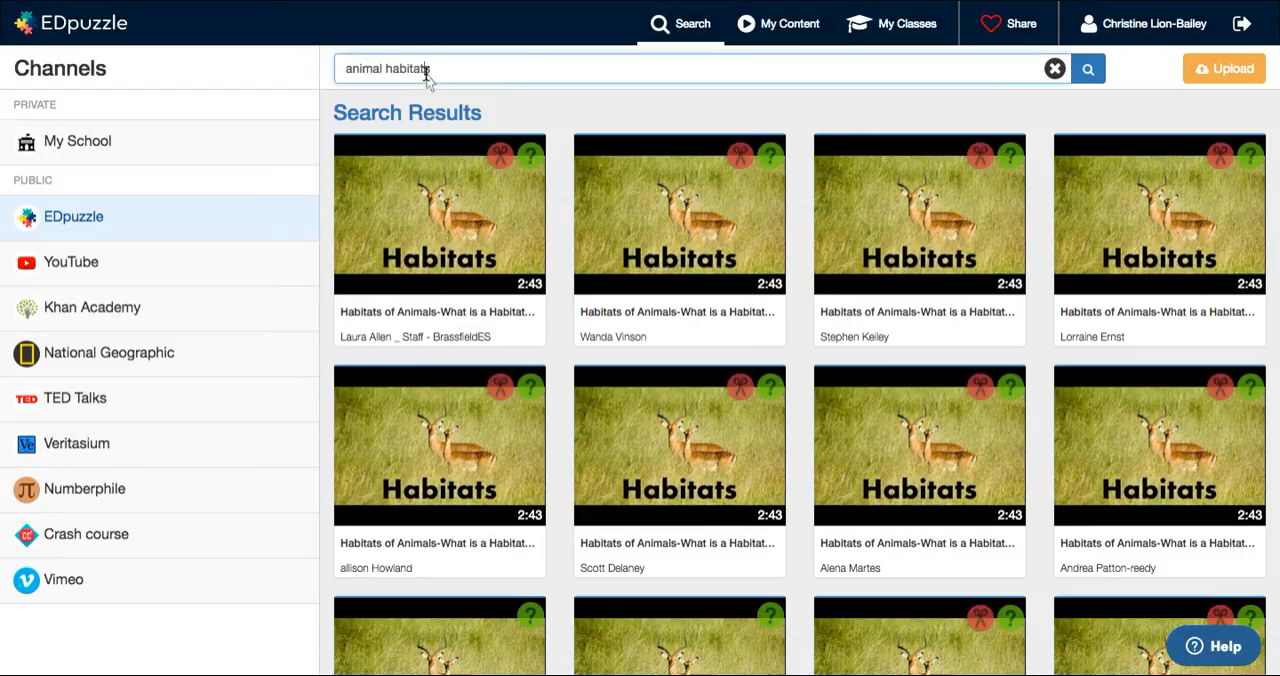
pyautogui.moveTo(432, 72); pyautogui.dragTo(338, 66)
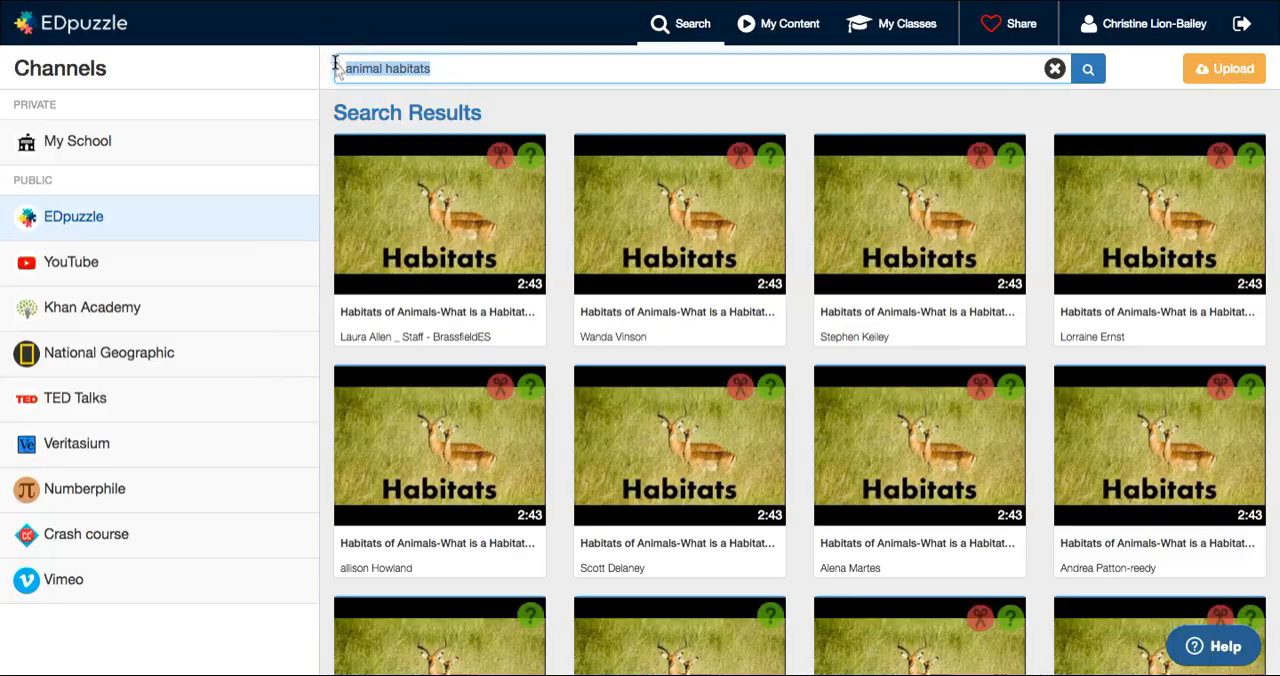
pyautogui.write('pronouns')
pyautogui.press('Return')
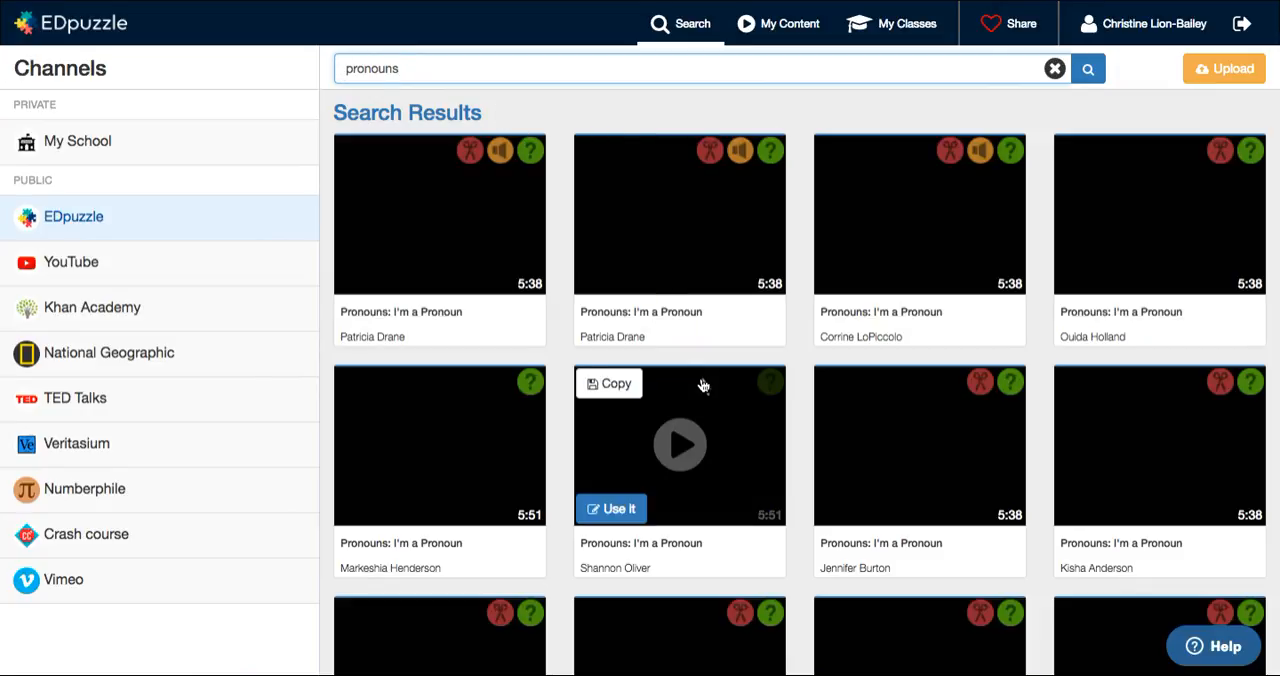
pyautogui.scroll(-15, 1021, 436)
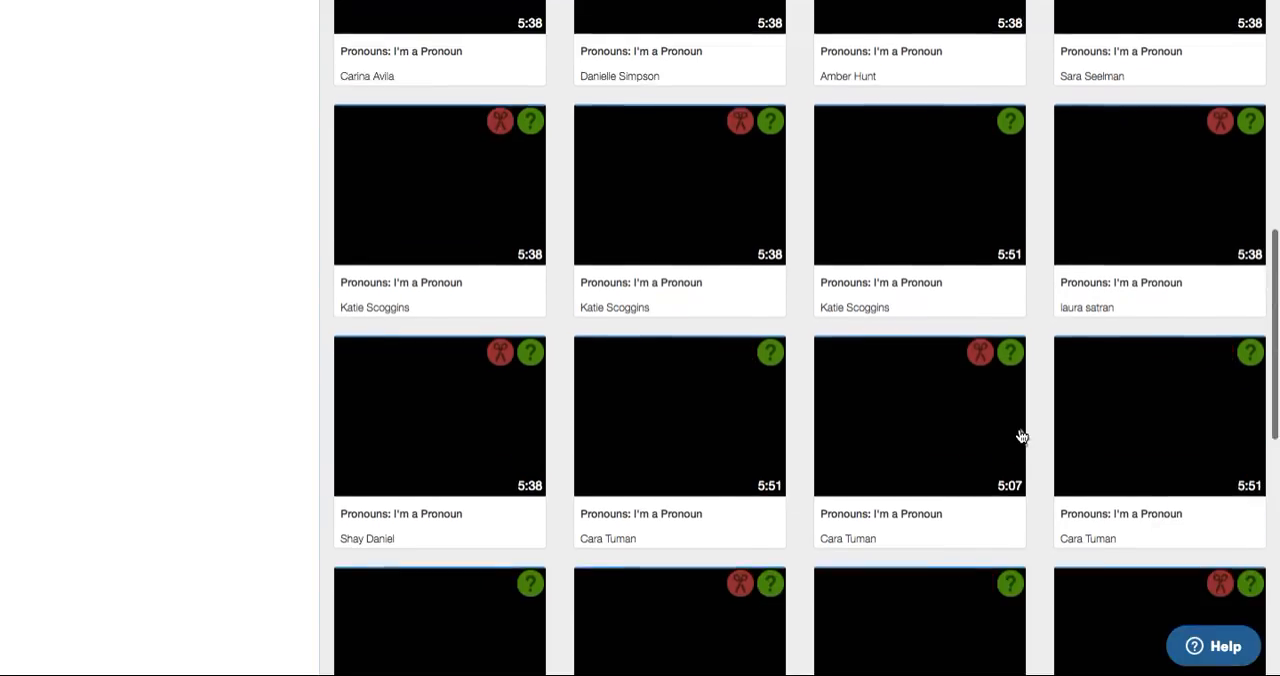
pyautogui.scroll(15, 588, 114)
# Step: Search the EDpuzzle channel for "basic subtraction" lessons in place of pronouns
pyautogui.doubleClick(383, 72)
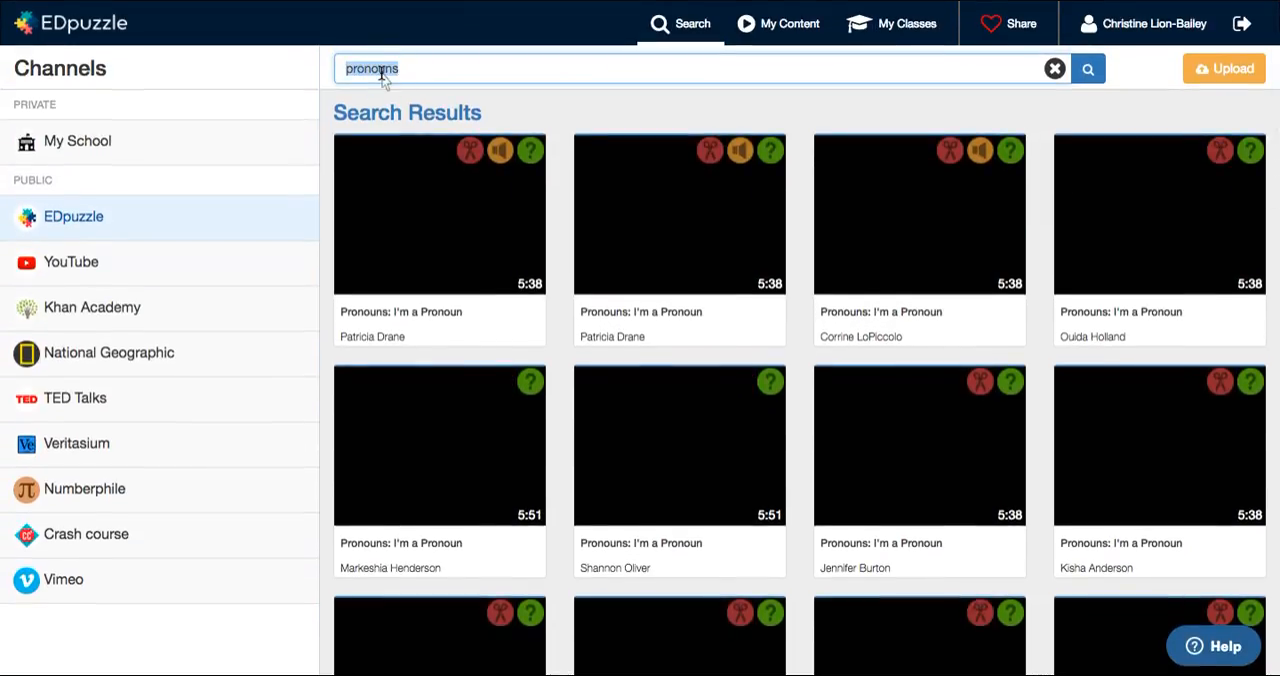
pyautogui.write('basic subtraction')
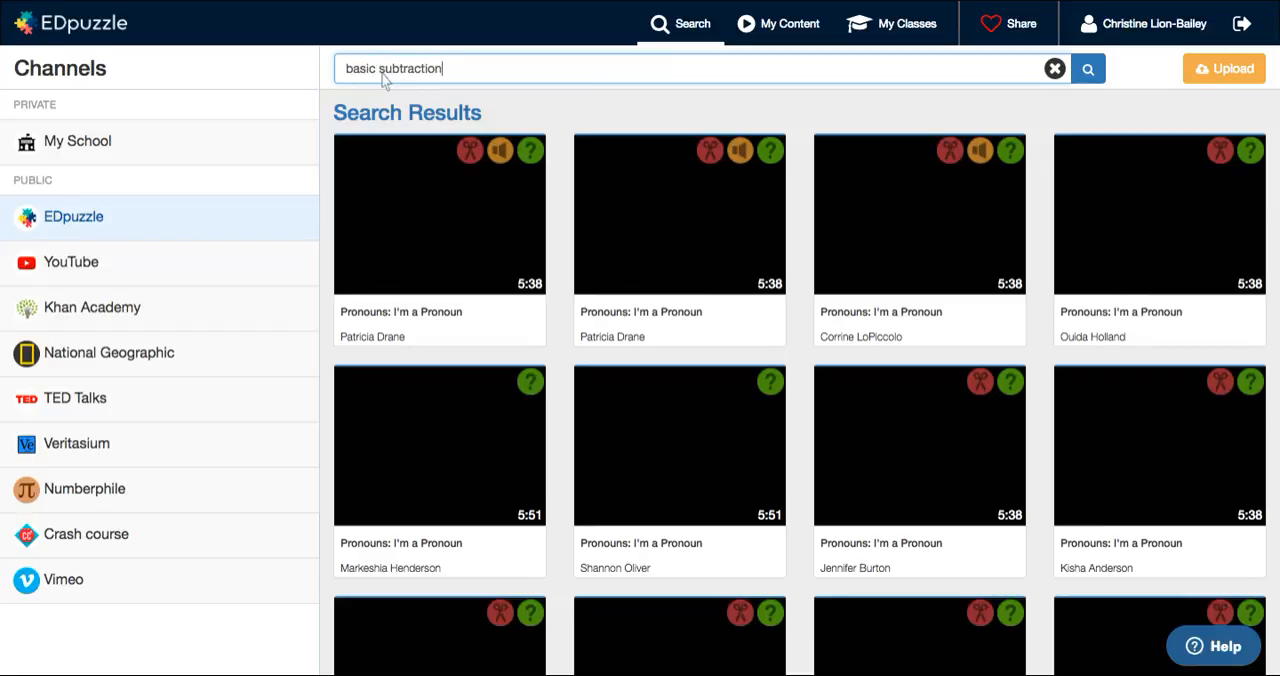
pyautogui.press('Return')
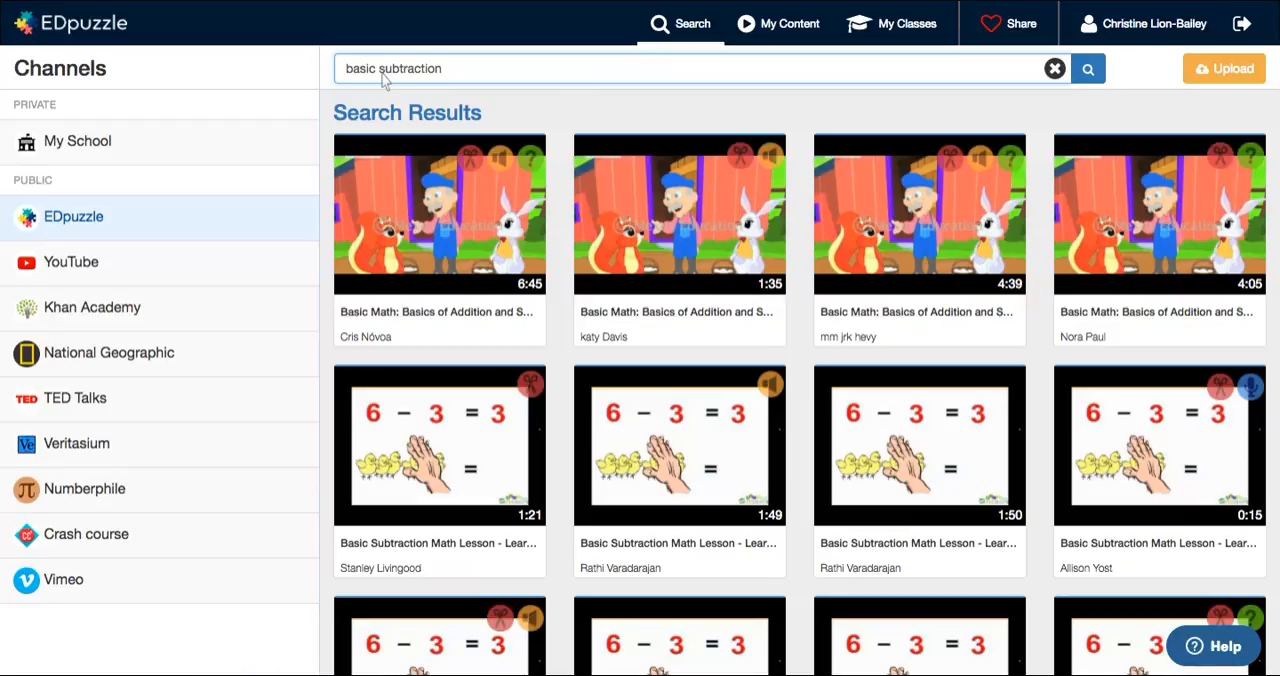
# Step: Replace the search term with "ancient rome" and run the search
pyautogui.click(445, 70)
pyautogui.moveTo(445, 70); pyautogui.dragTo(297, 70)
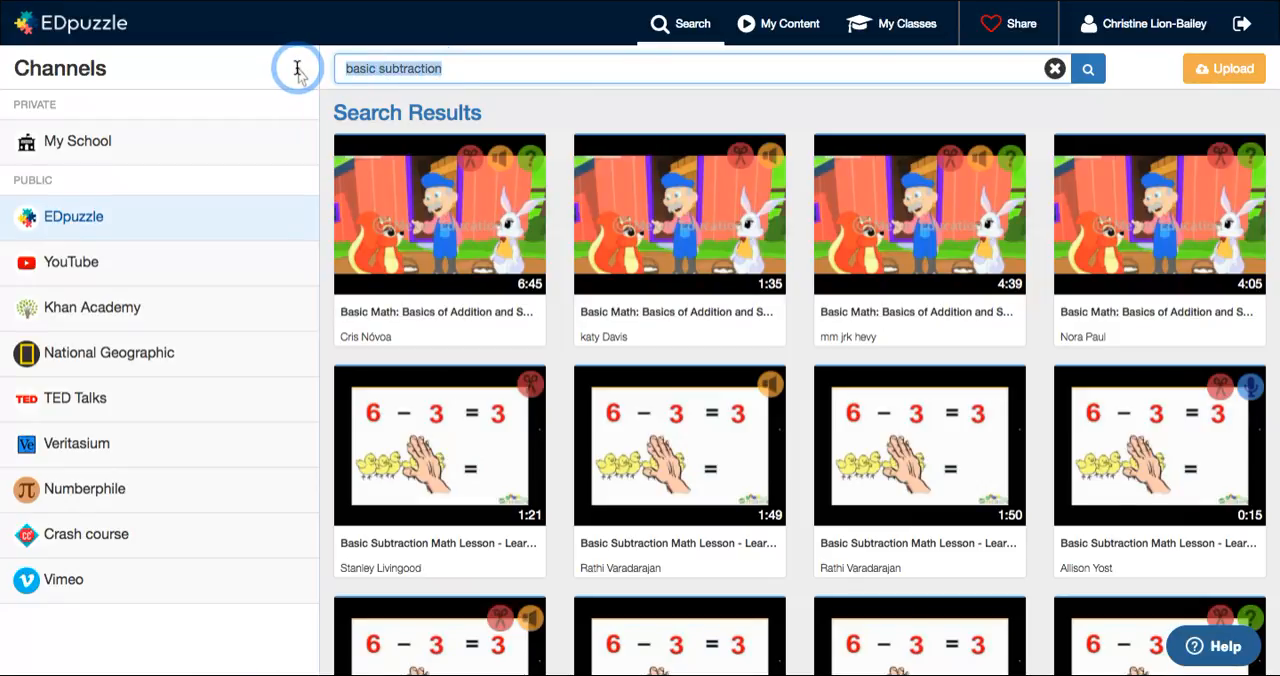
pyautogui.write('ancient rome')
pyautogui.press('Return')
# Step: Replace the search term with "life cycles" and run the search
pyautogui.moveTo(420, 72); pyautogui.dragTo(336, 72)
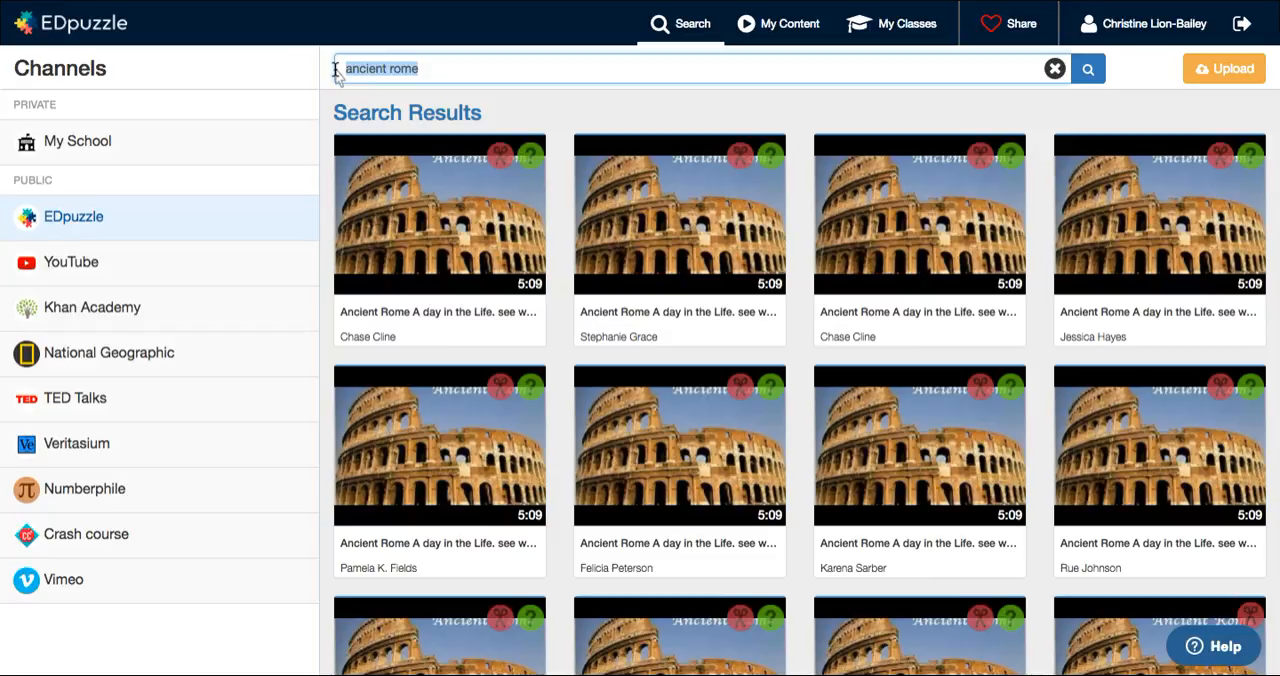
pyautogui.write('life cycles')
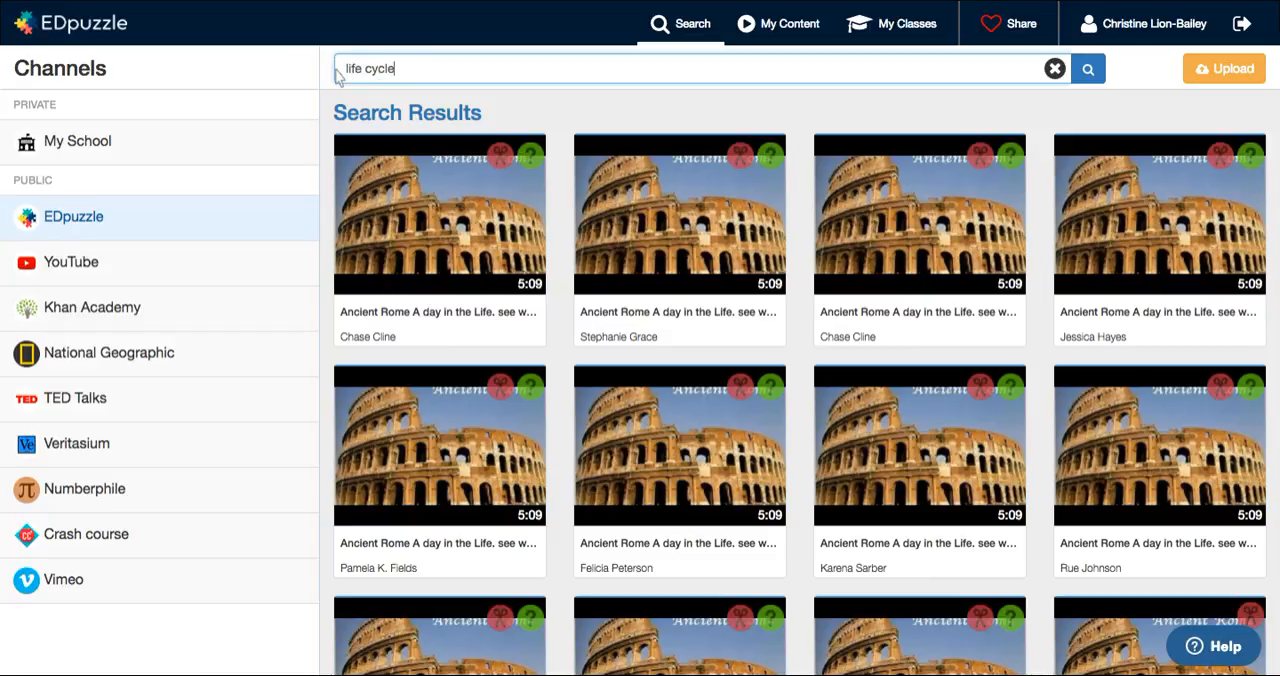
pyautogui.press('Return')
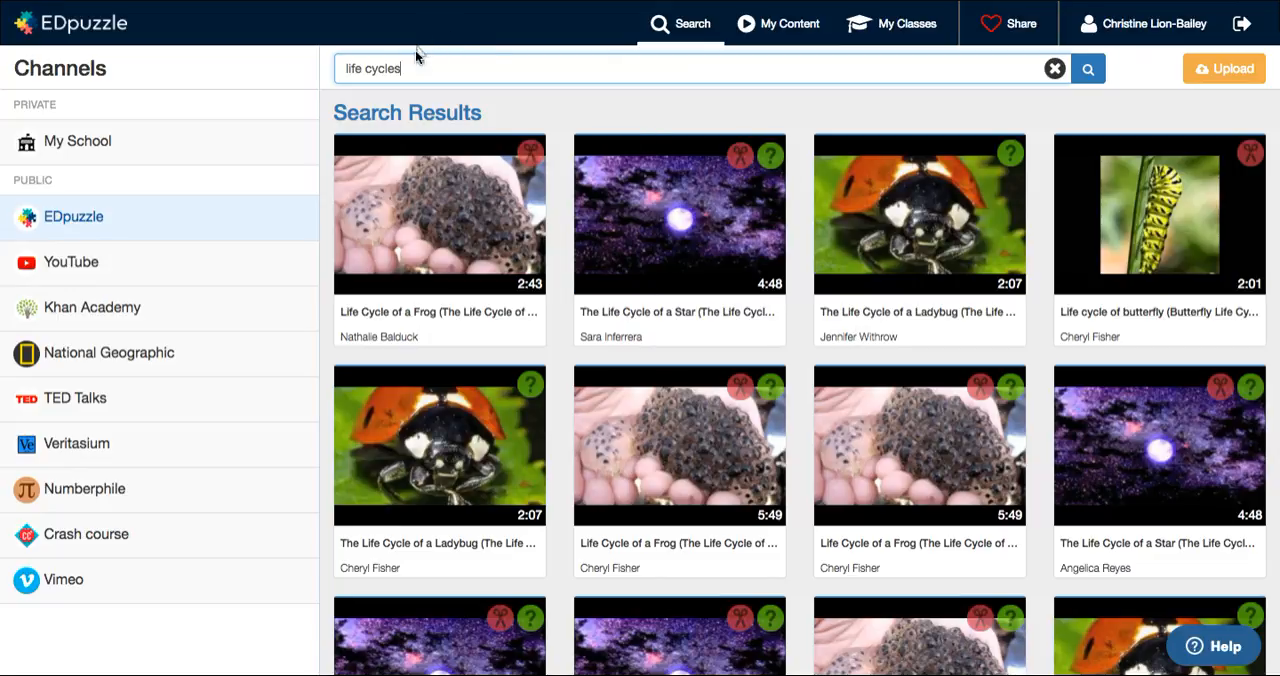
# Step: Search again for "basic subtraction" in place of the life cycles term
pyautogui.moveTo(420, 68); pyautogui.dragTo(279, 78)
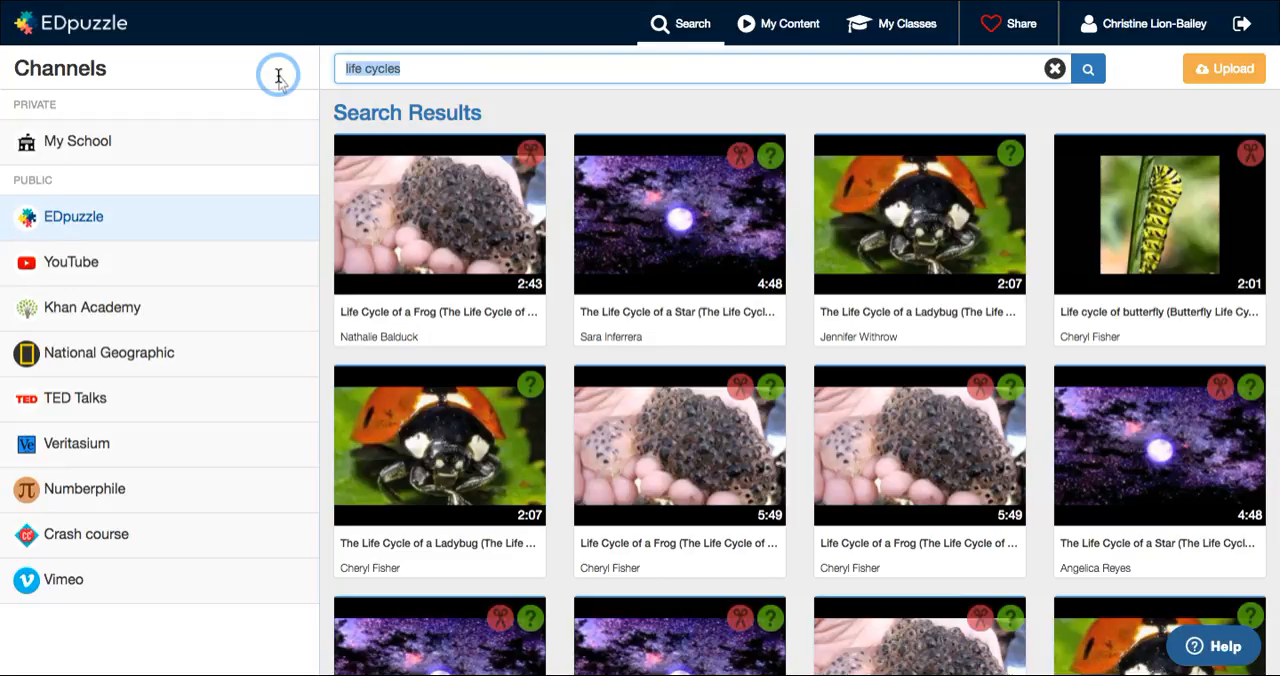
pyautogui.write('ba')
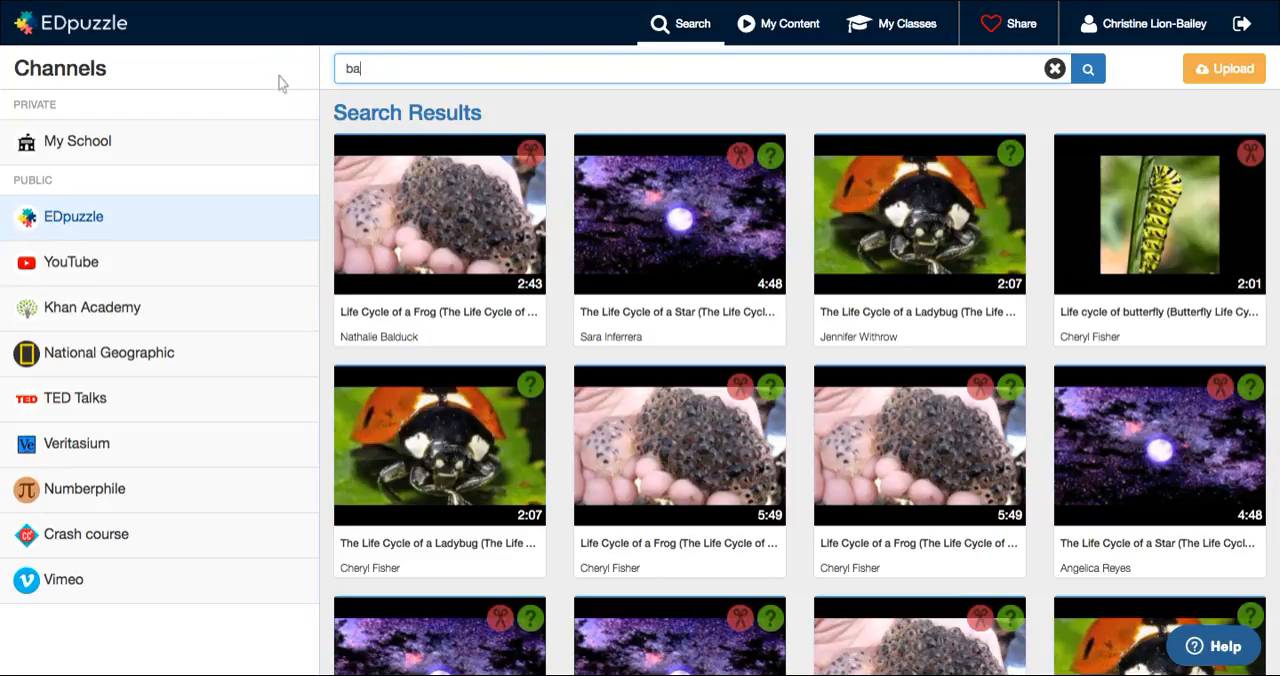
pyautogui.write('sic subtraction')
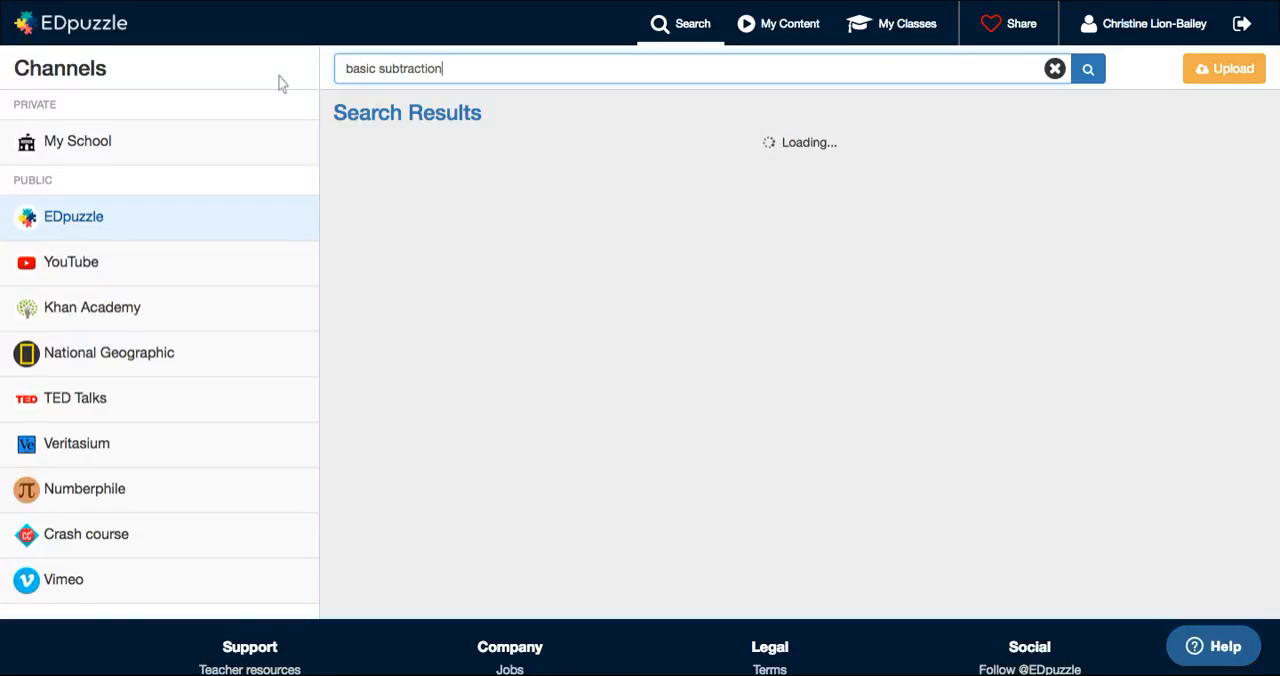
pyautogui.moveTo(770, 283)
# Step: Save a copy of the second 1:03 "Basic Subtraction Math Lesson" from the search results to My Content
pyautogui.scroll(-4, 770, 283)
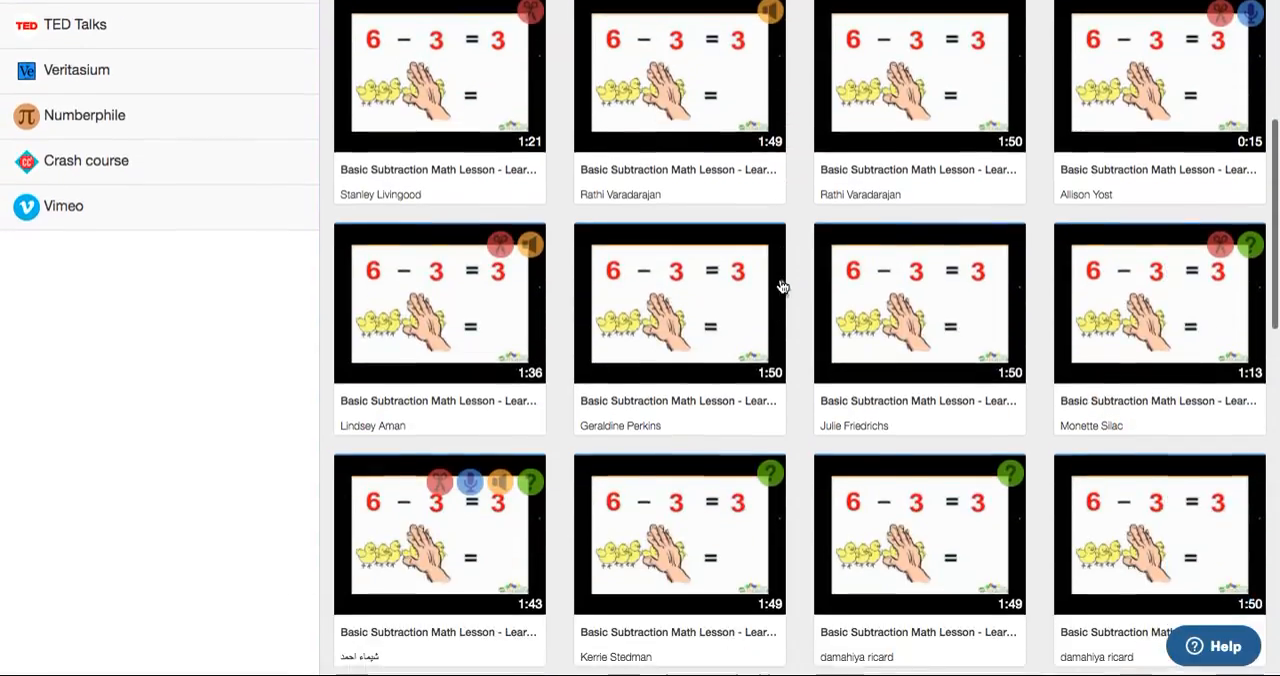
pyautogui.scroll(1, 723, 149)
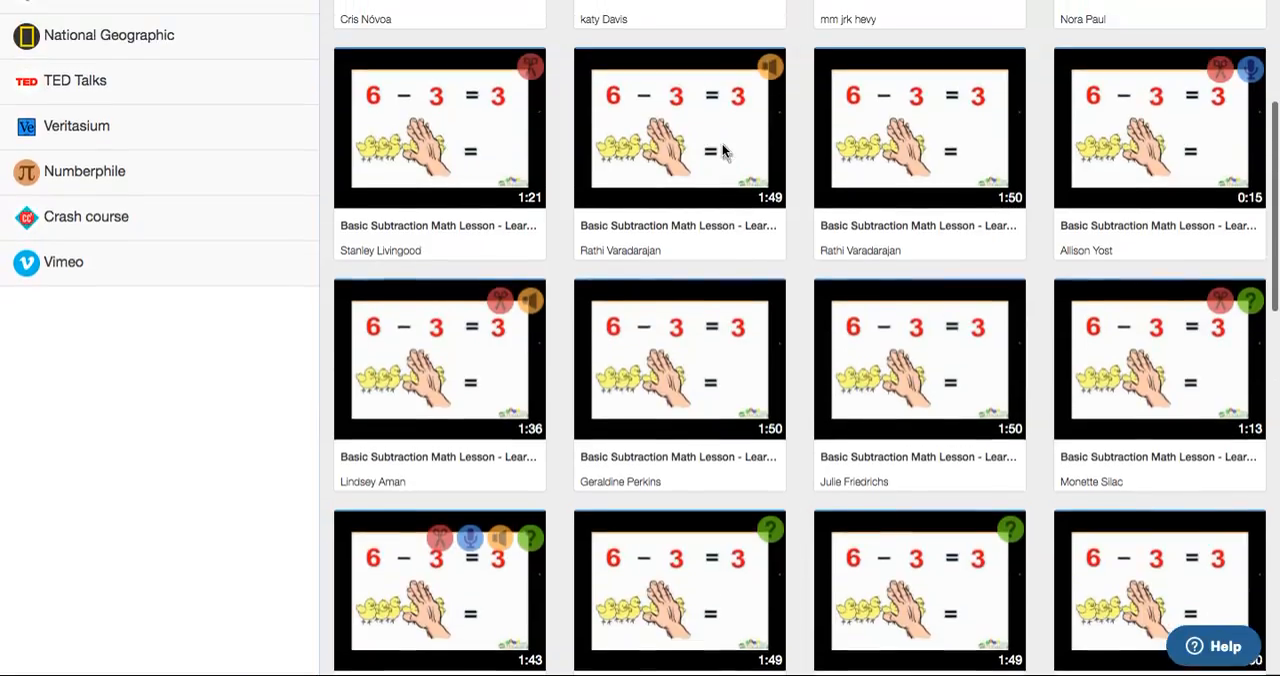
pyautogui.moveTo(725, 152)
pyautogui.scroll(-3, 725, 152)
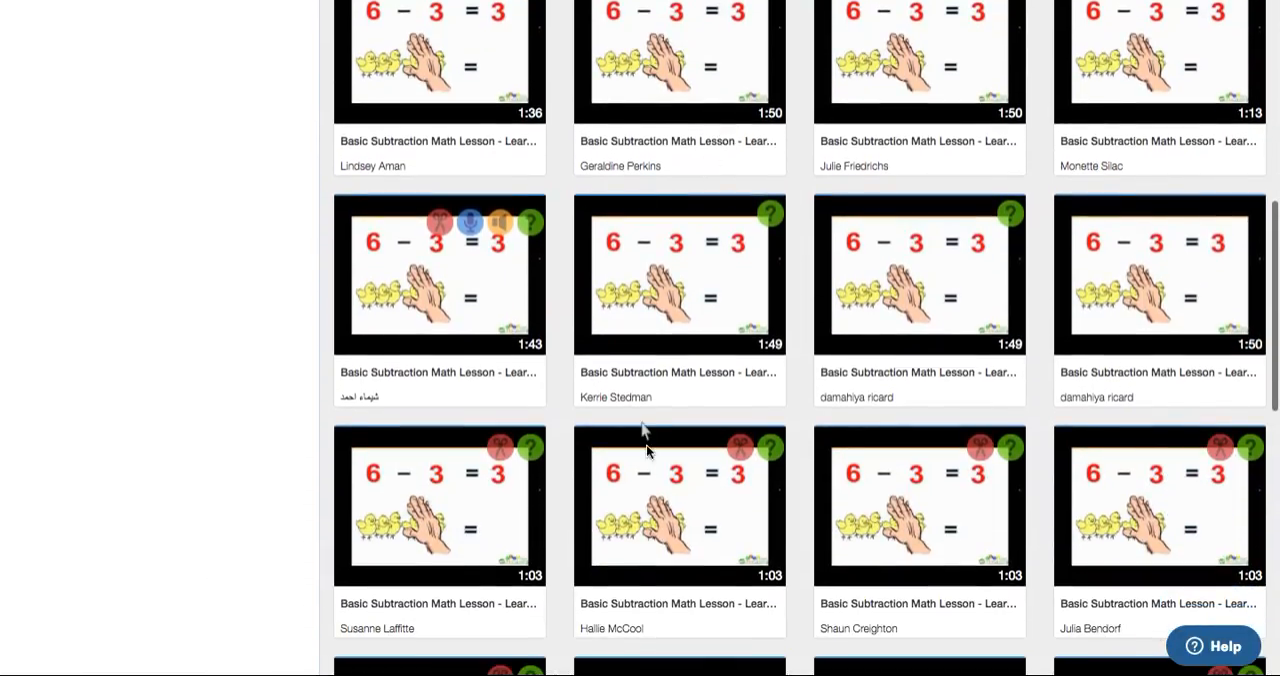
pyautogui.moveTo(645, 452)
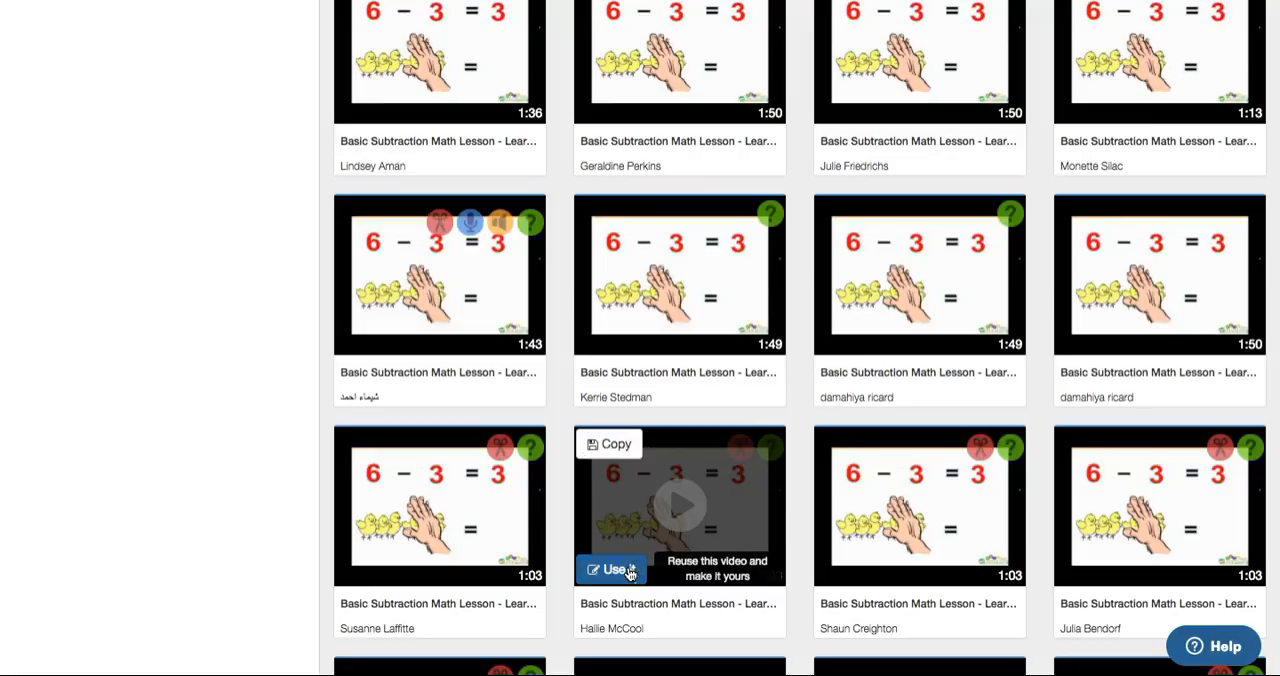
pyautogui.click(614, 445)
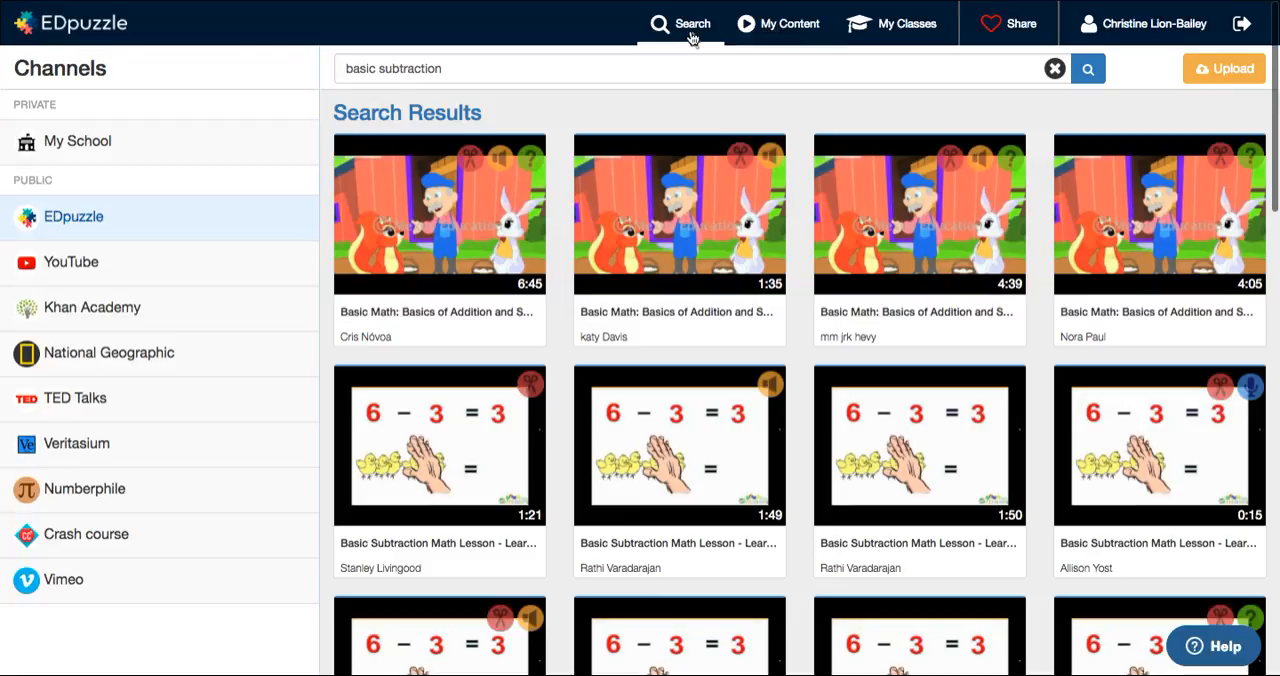
# Step: Open "Colors, colors - ¡Colores, colores!" from My Content and play it in full screen
pyautogui.click(789, 27)
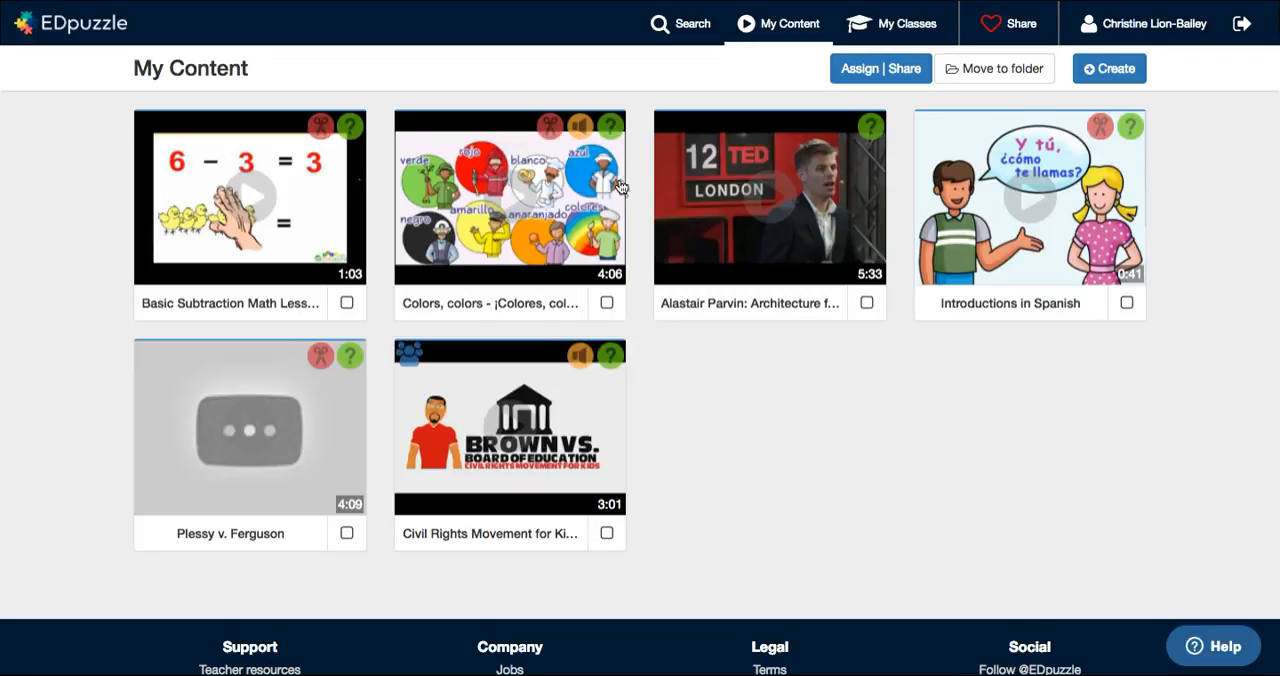
pyautogui.click(494, 223)
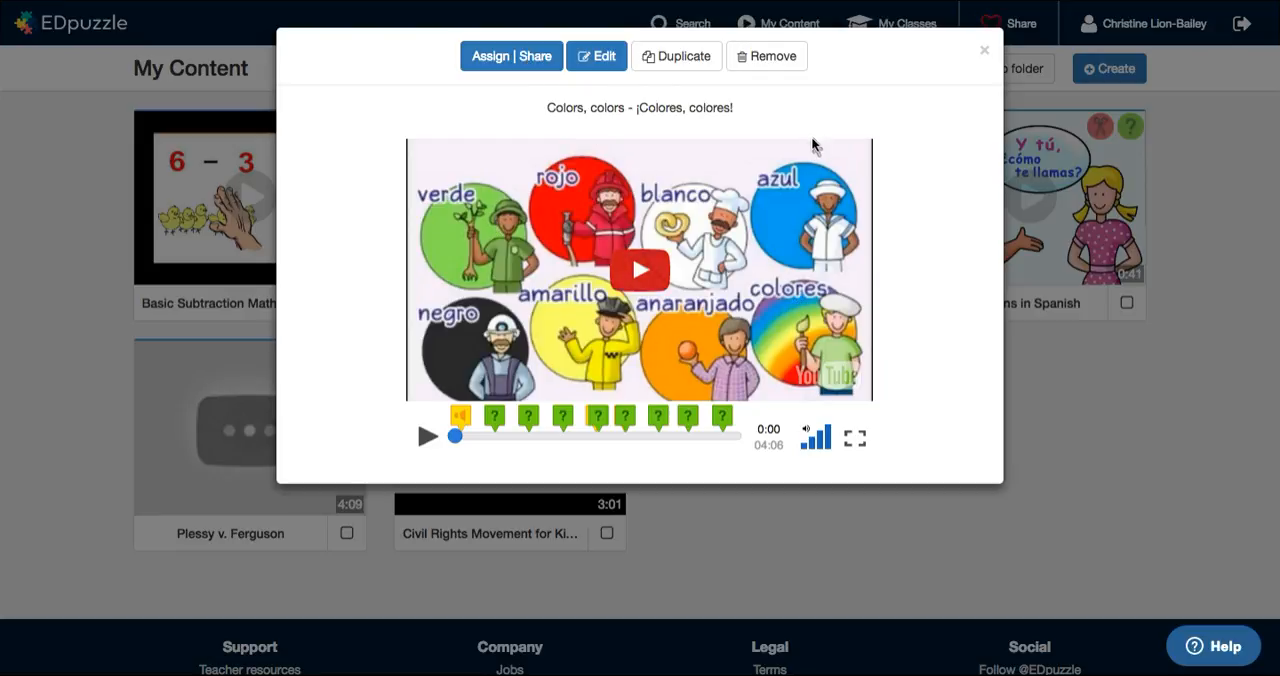
pyautogui.click(641, 270)
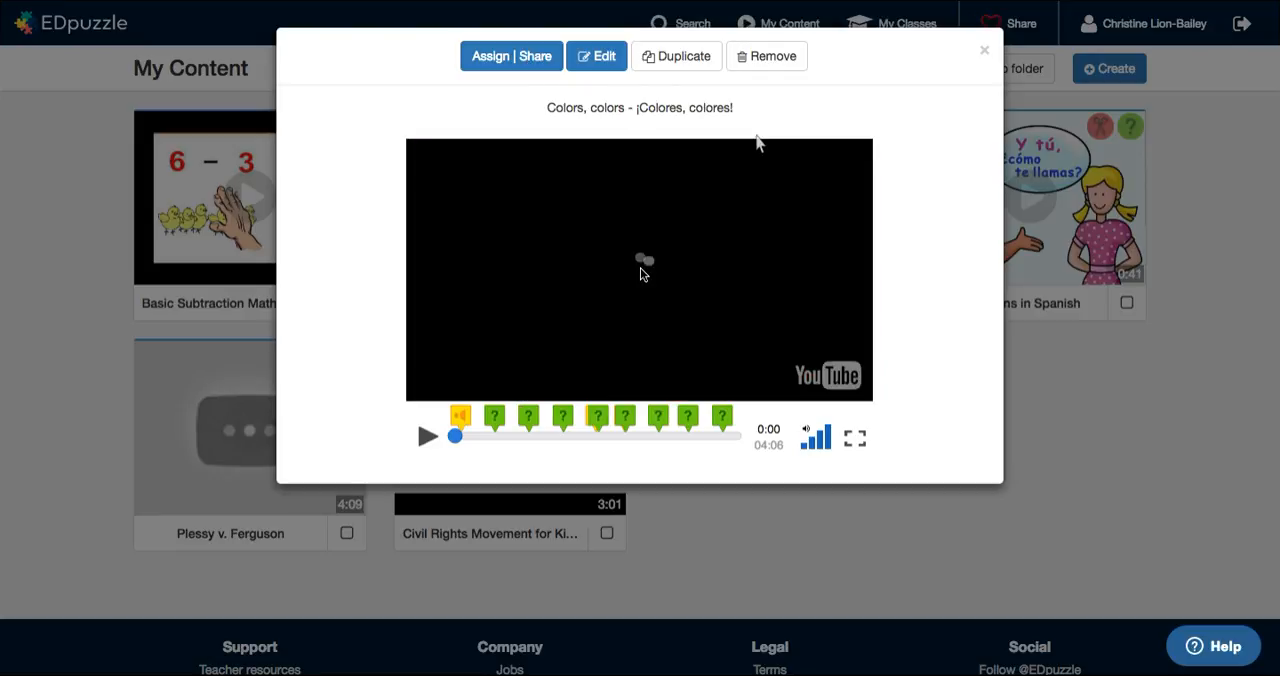
pyautogui.click(857, 440)
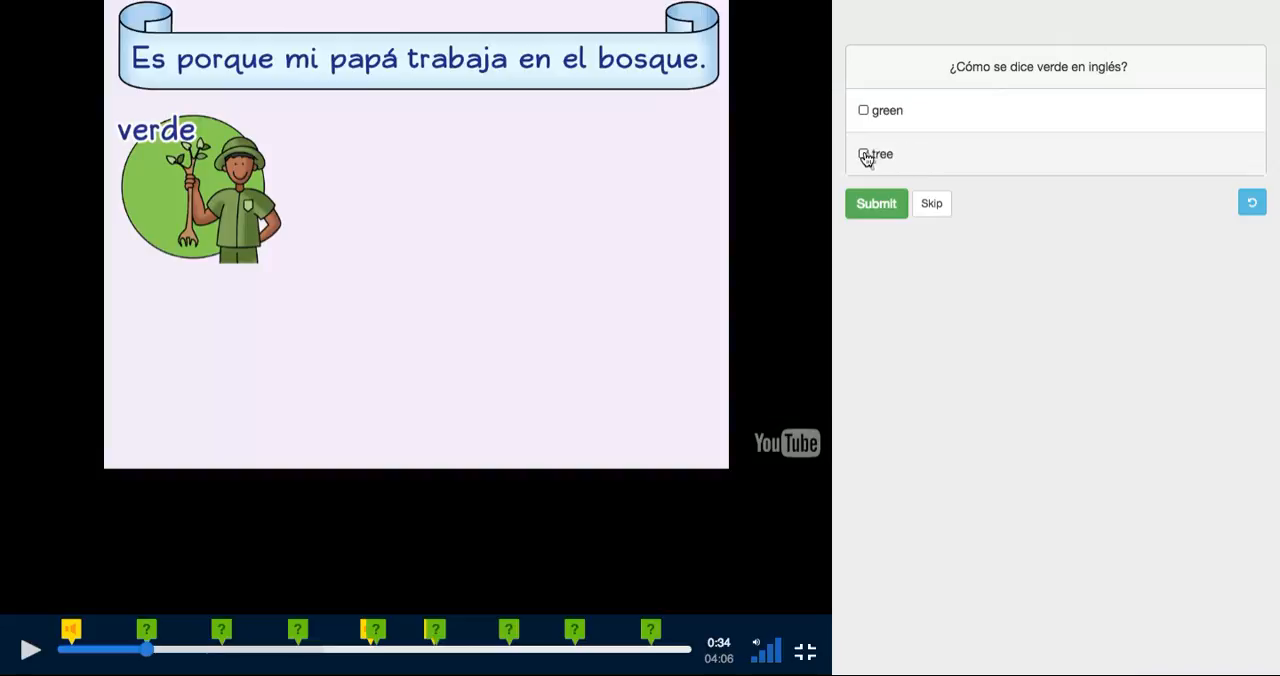
# Step: Answer the question "¿Cómo se dice verde en inglés?" with "green", submit it and continue the video
pyautogui.click(865, 113)
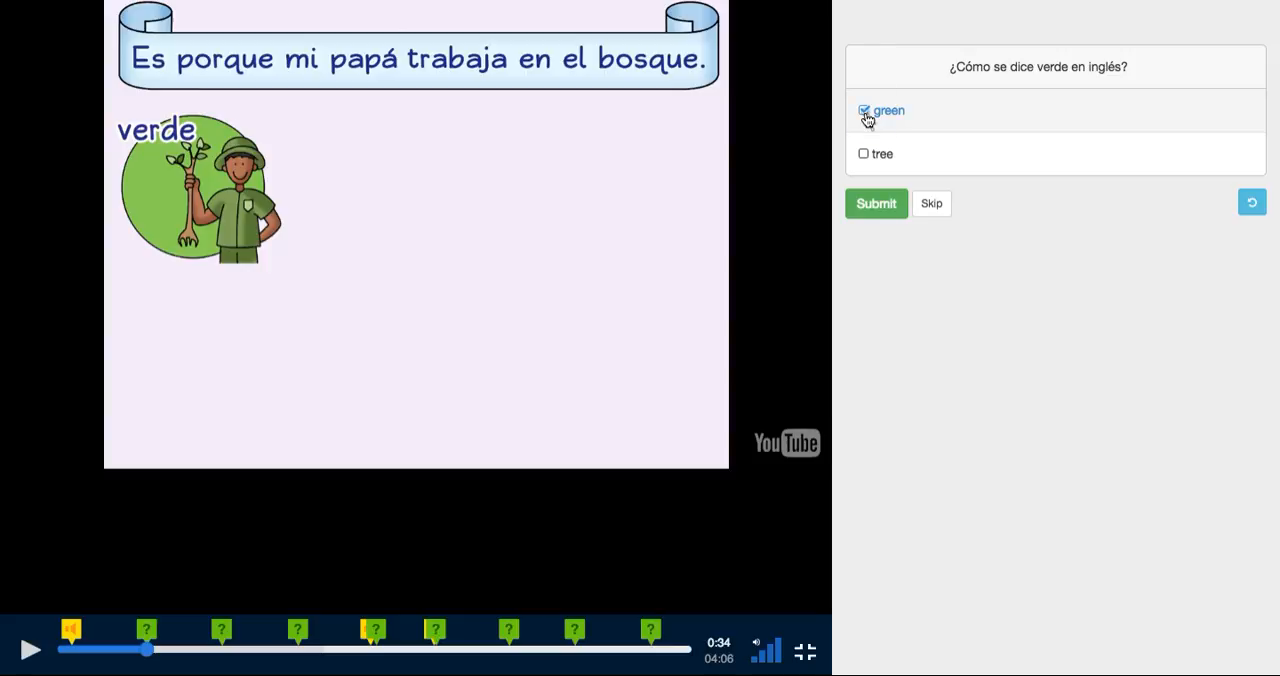
pyautogui.click(876, 204)
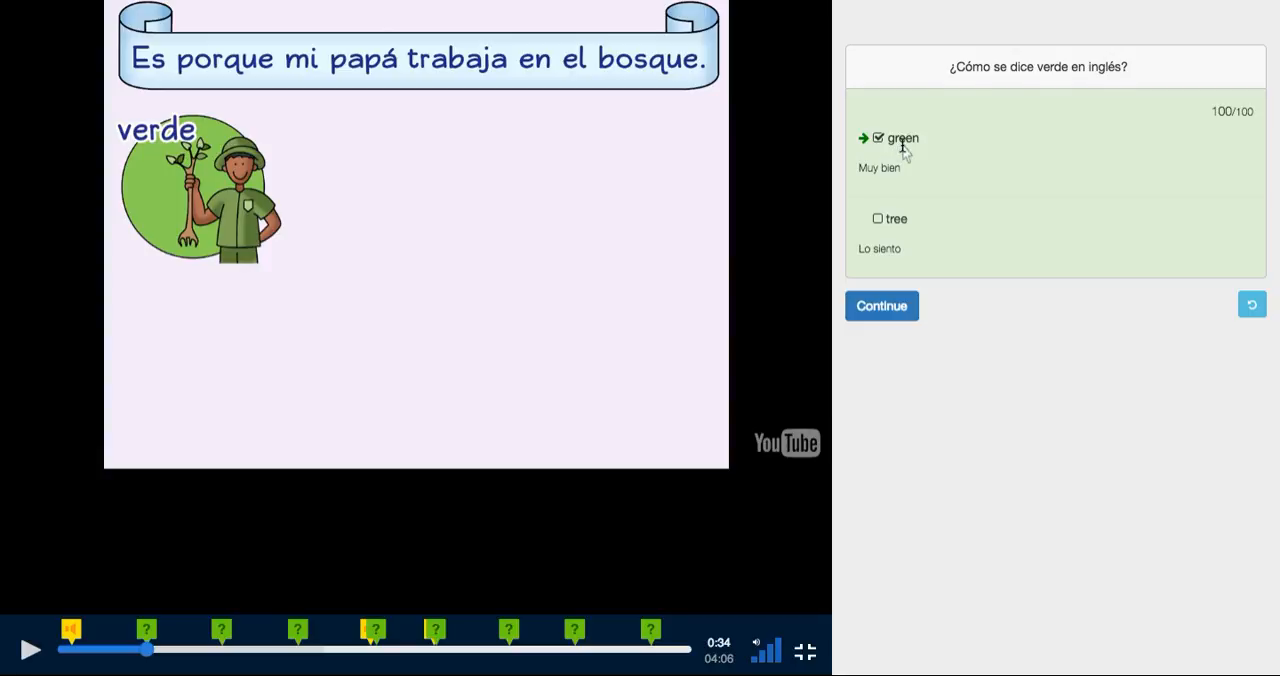
pyautogui.click(880, 307)
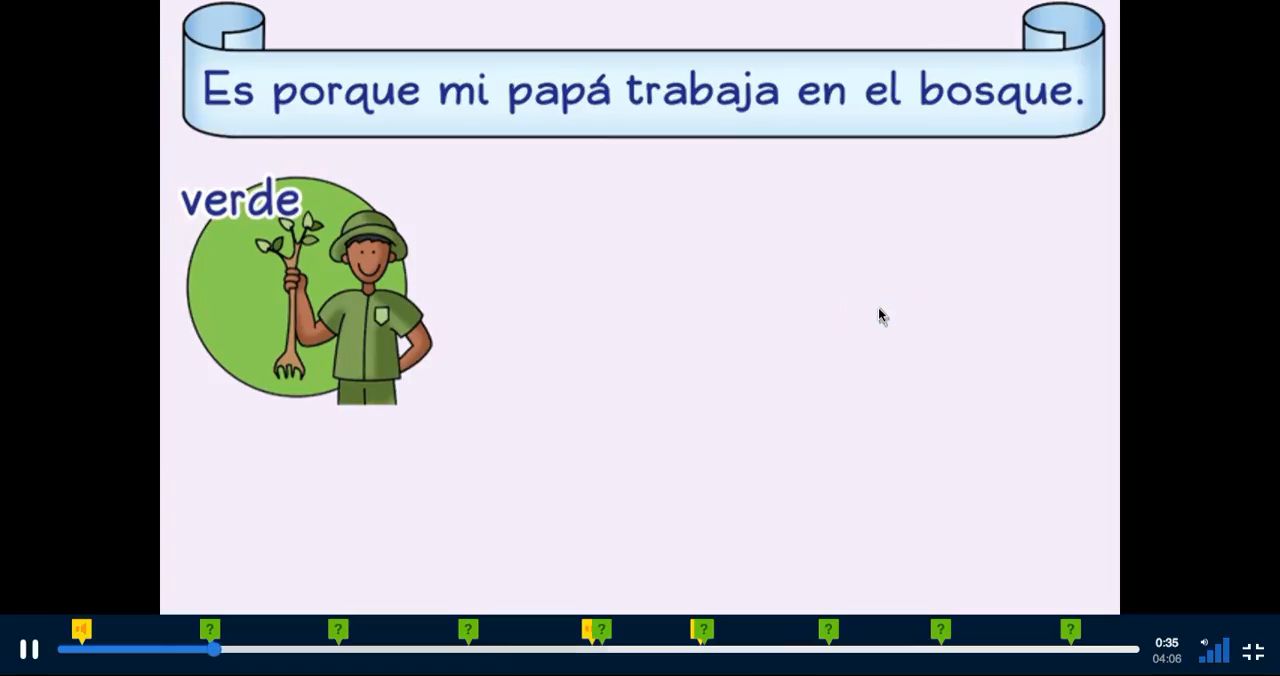
# Step: Pause the "Colors, colors - ¡Colores, colores!" video, leave full screen and close its preview
pyautogui.click(28, 648)
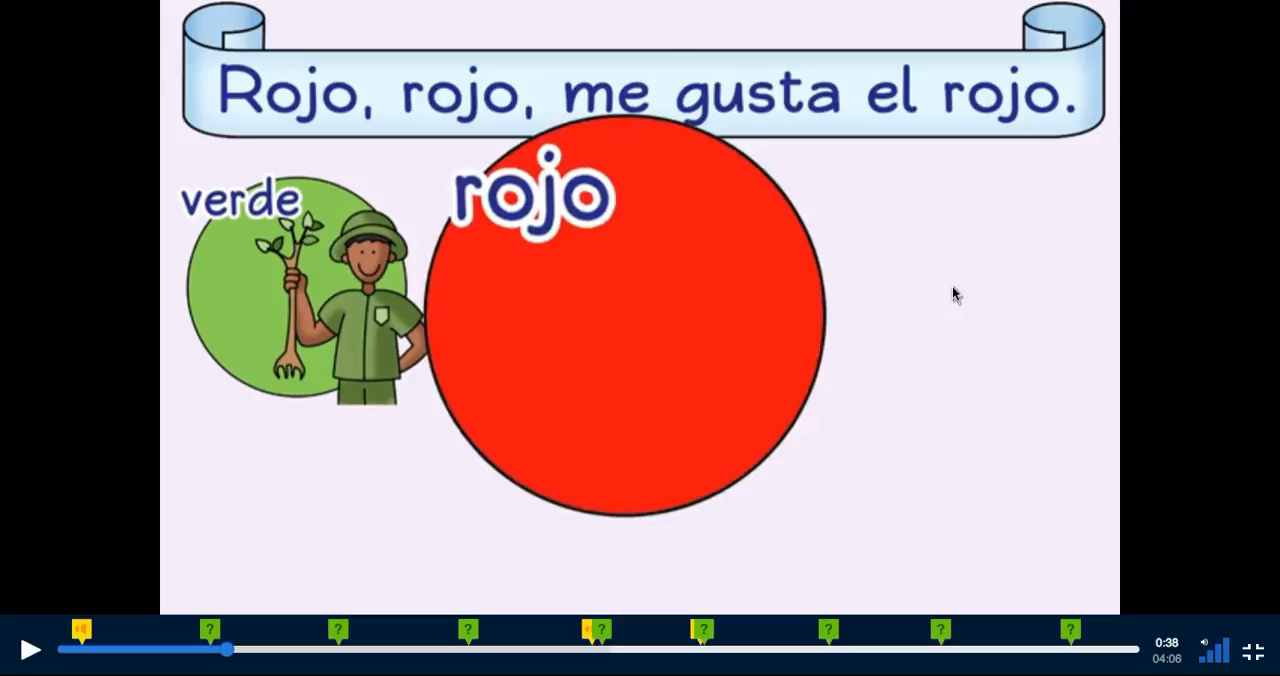
pyautogui.click(1252, 652)
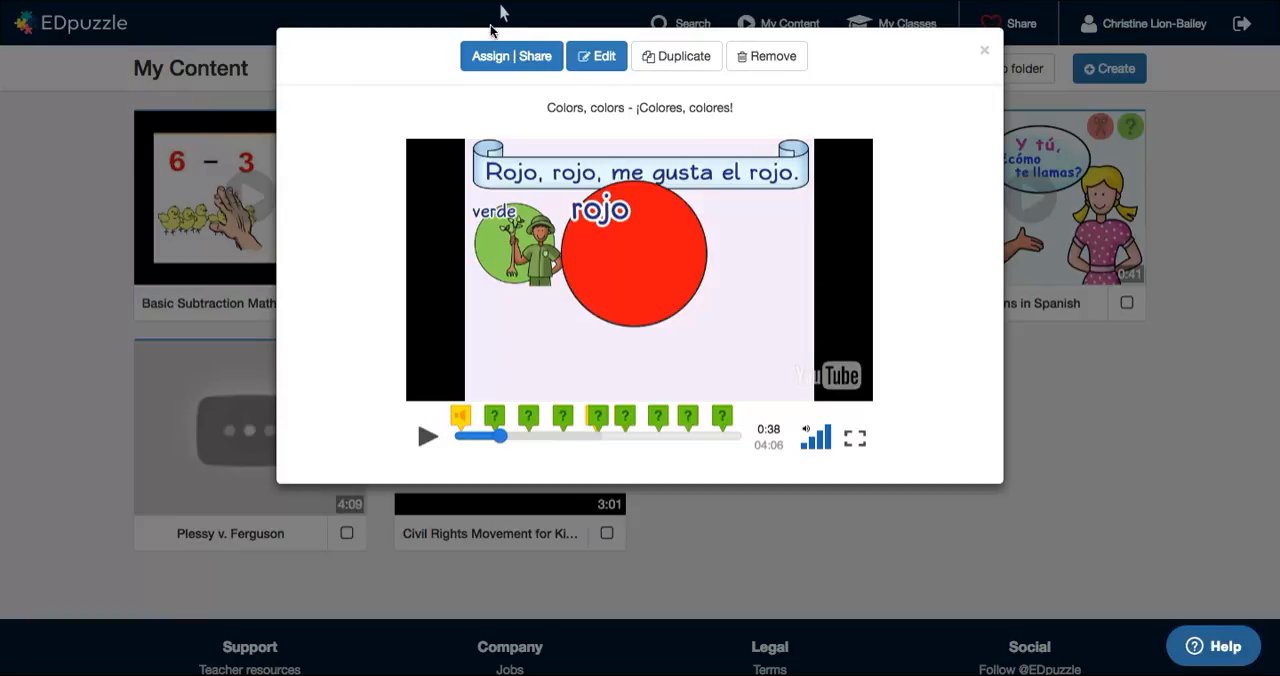
pyautogui.click(985, 51)
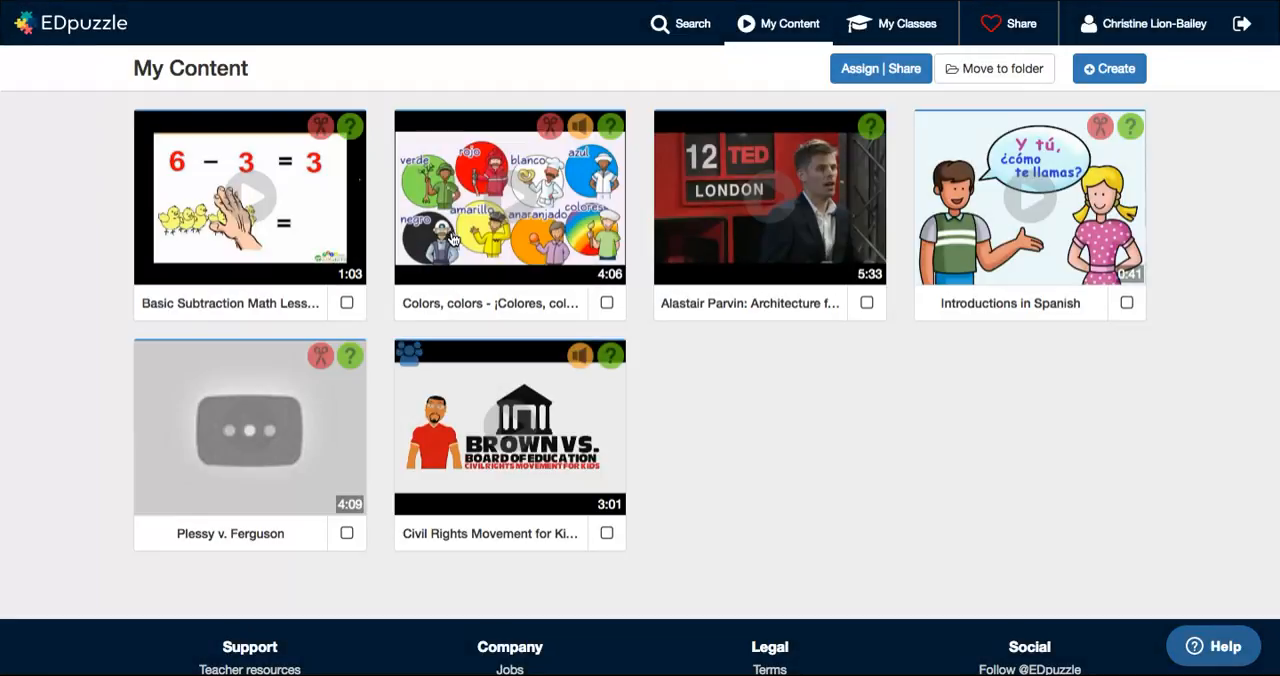
# Step: Try assigning "Colors, colors - ¡Colores, colores!" to the Borough Staff class, check the due date option, and leave without sending
pyautogui.click(509, 195)
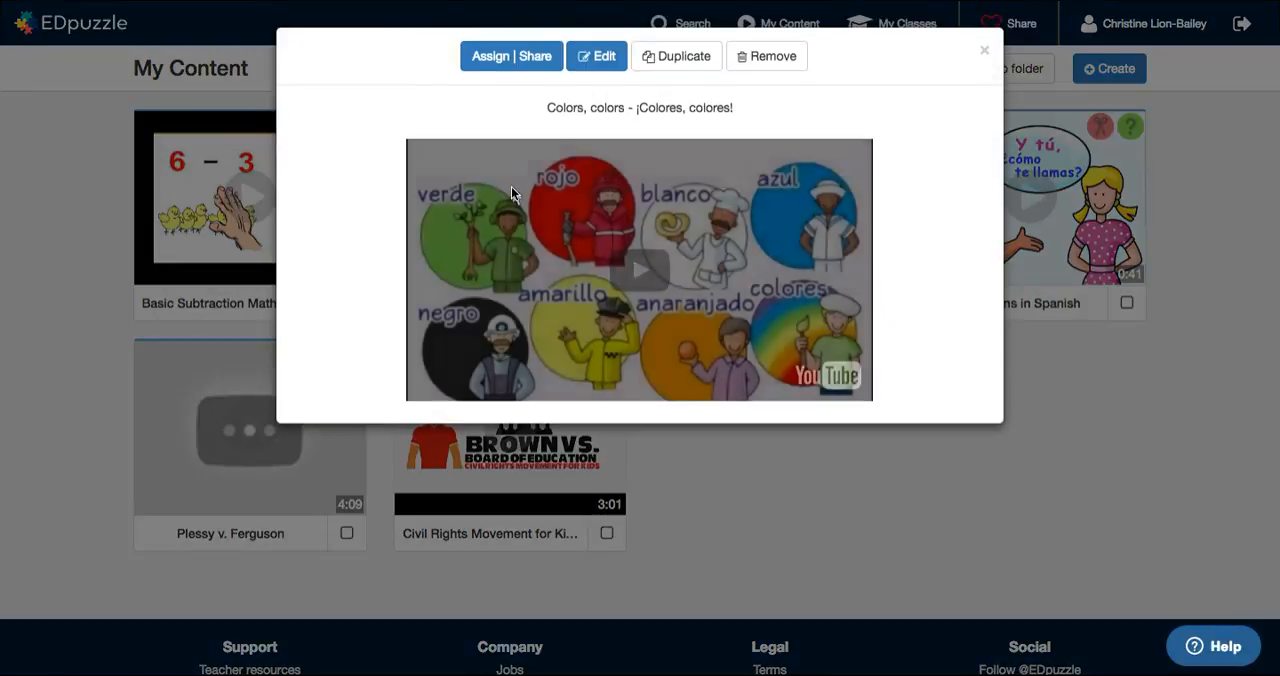
pyautogui.click(505, 57)
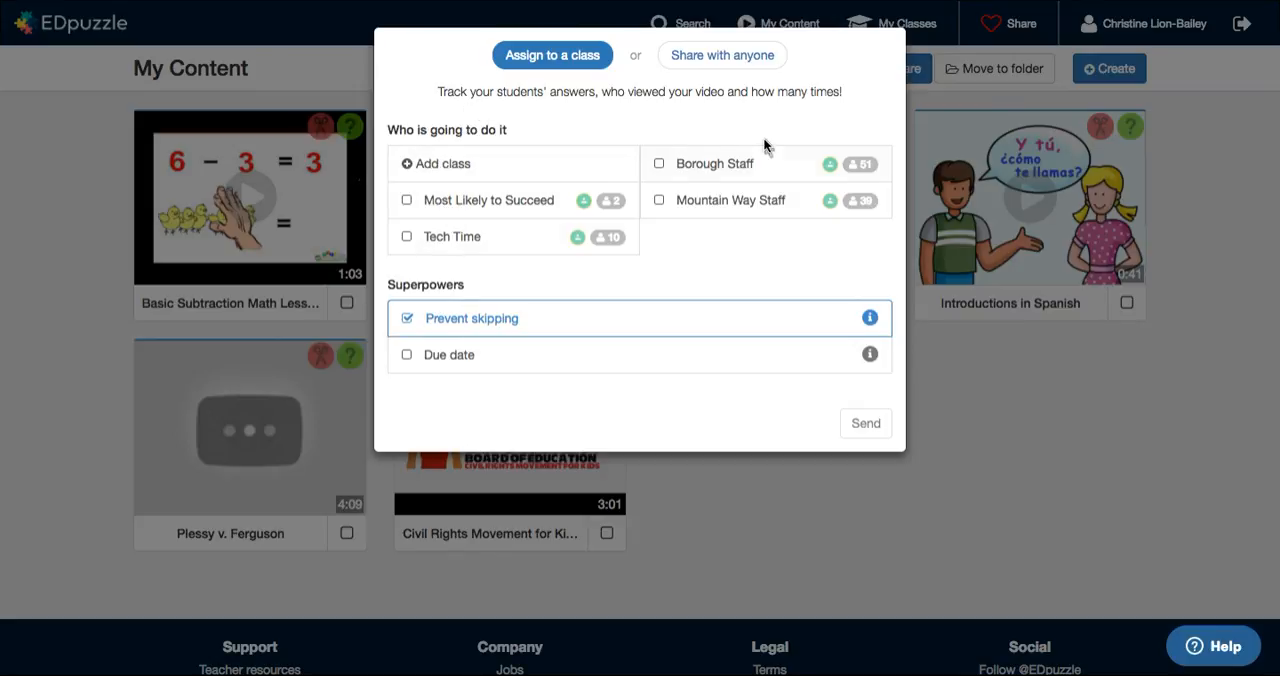
pyautogui.click(660, 168)
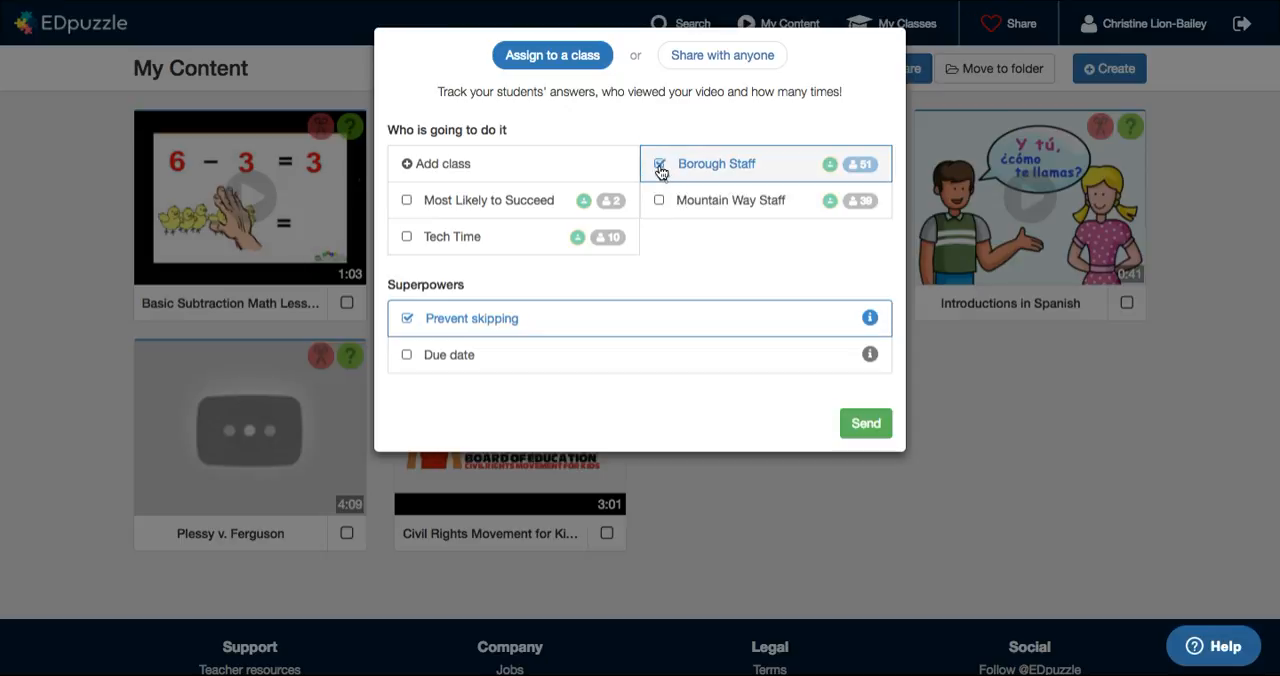
pyautogui.click(407, 355)
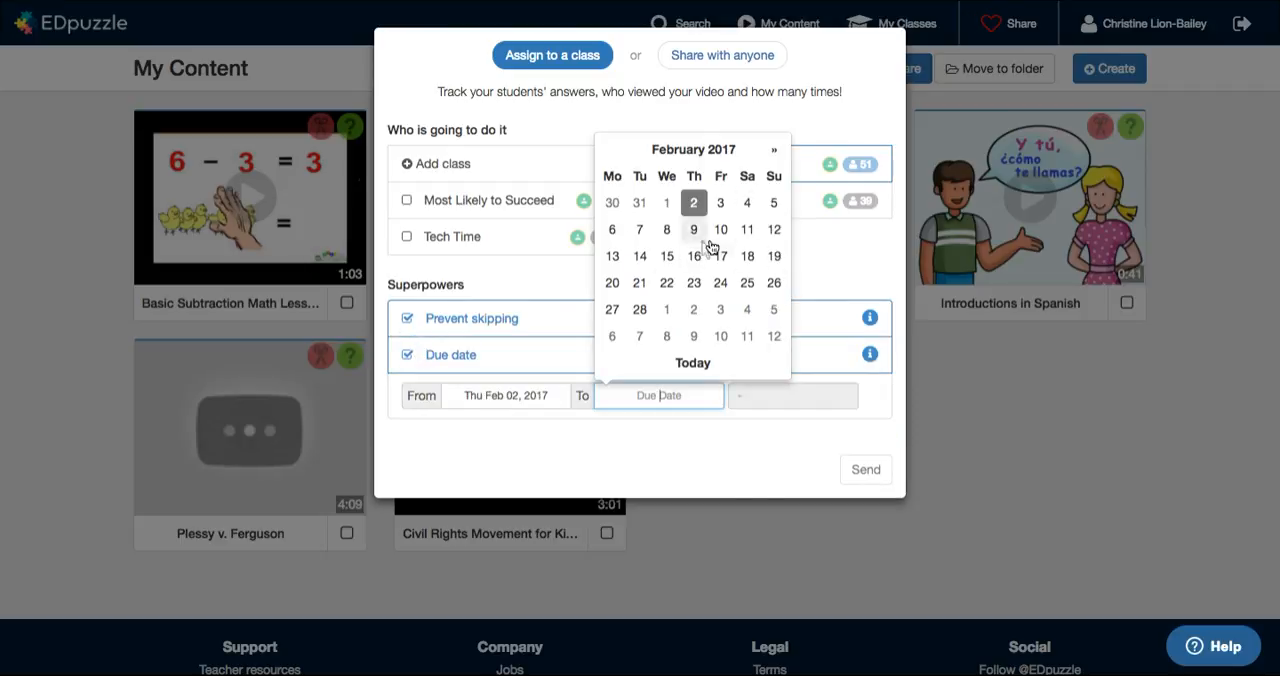
pyautogui.click(697, 470)
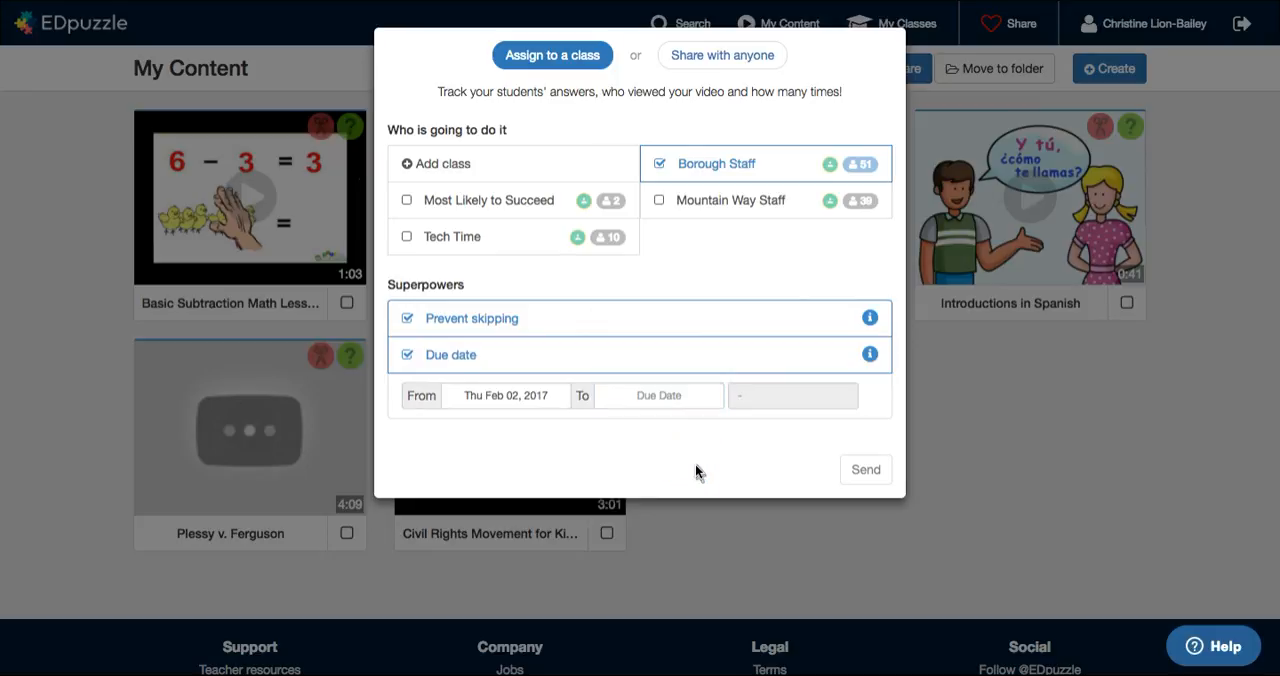
pyautogui.click(407, 355)
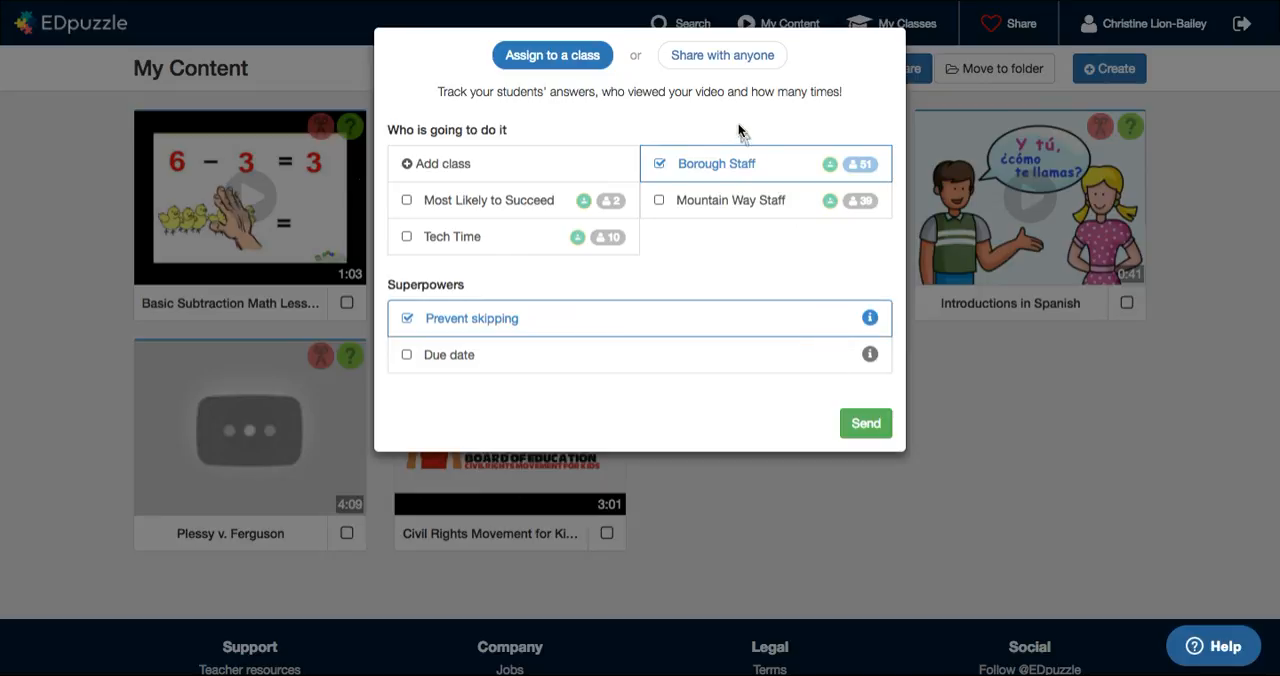
pyautogui.click(1181, 400)
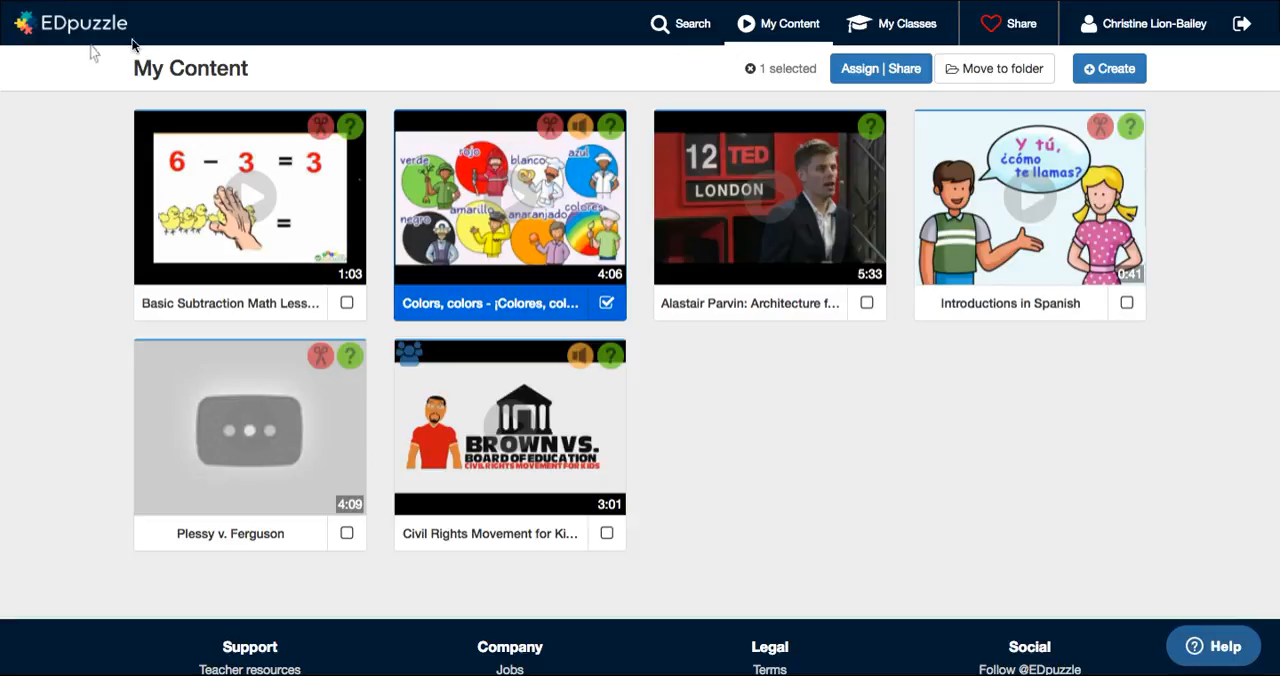
# Step: Search the Khan Academy channel for "The battle of bull run"
pyautogui.click(684, 21)
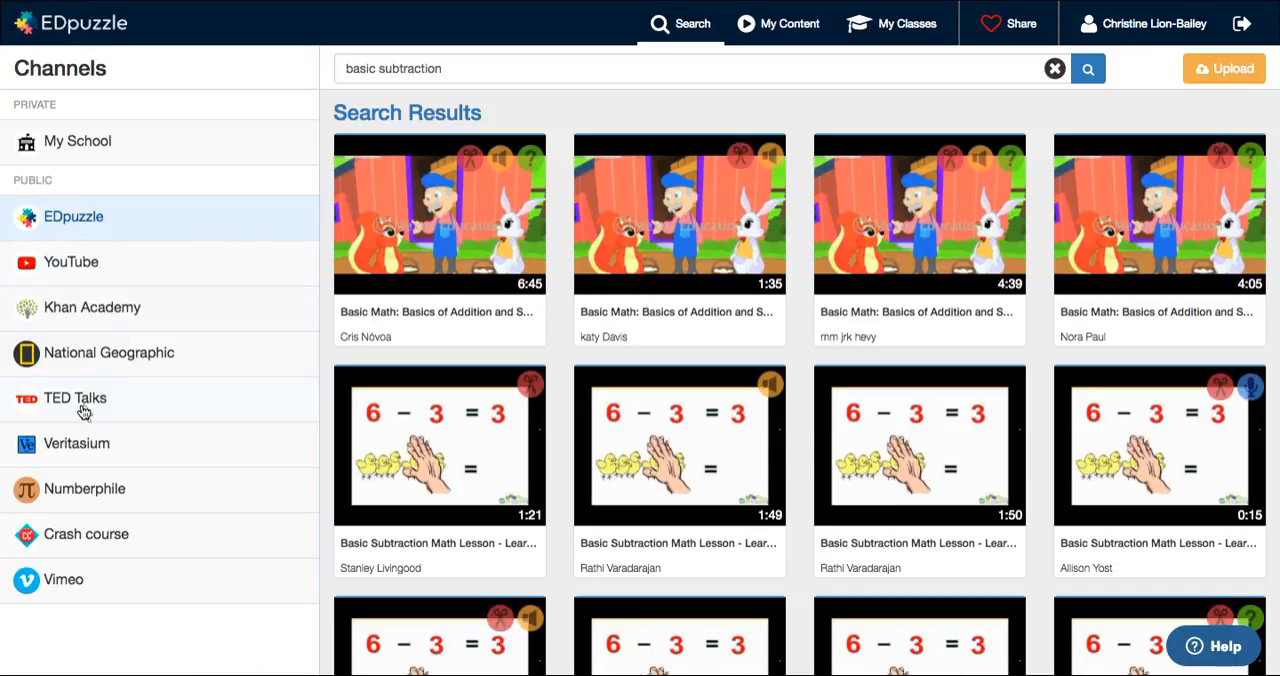
pyautogui.click(72, 315)
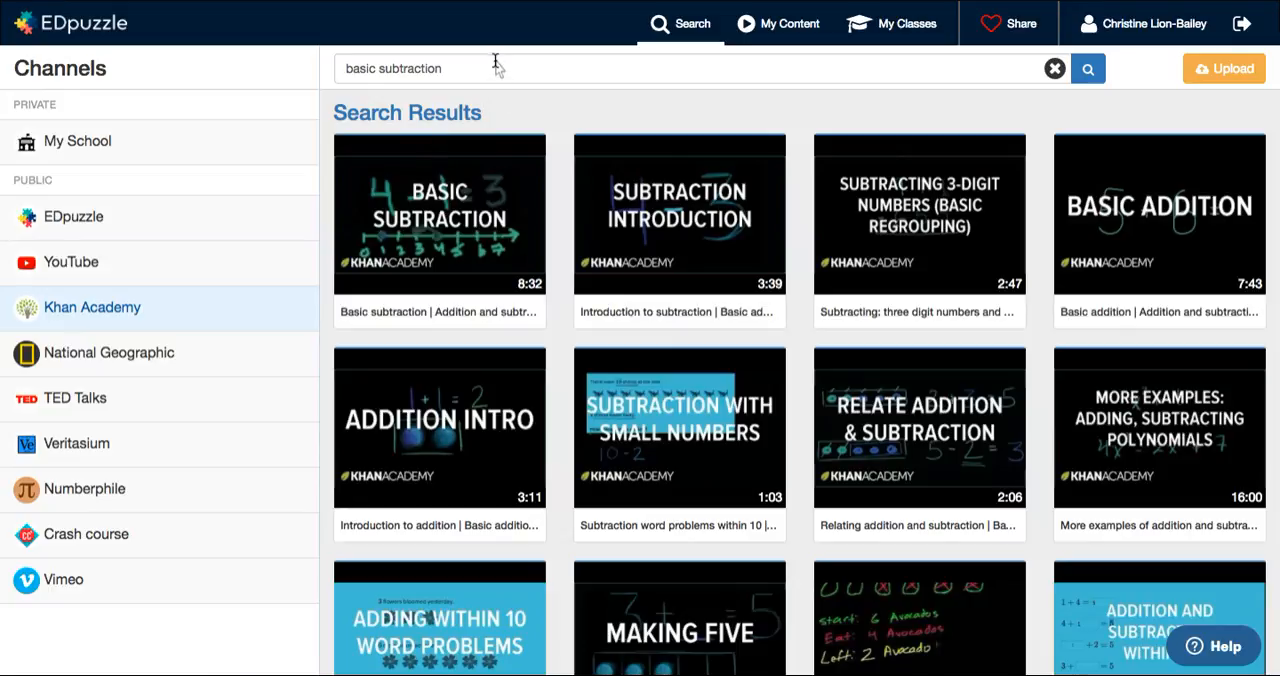
pyautogui.click(481, 68)
pyautogui.click(481, 68)
pyautogui.moveTo(452, 70); pyautogui.dragTo(260, 79)
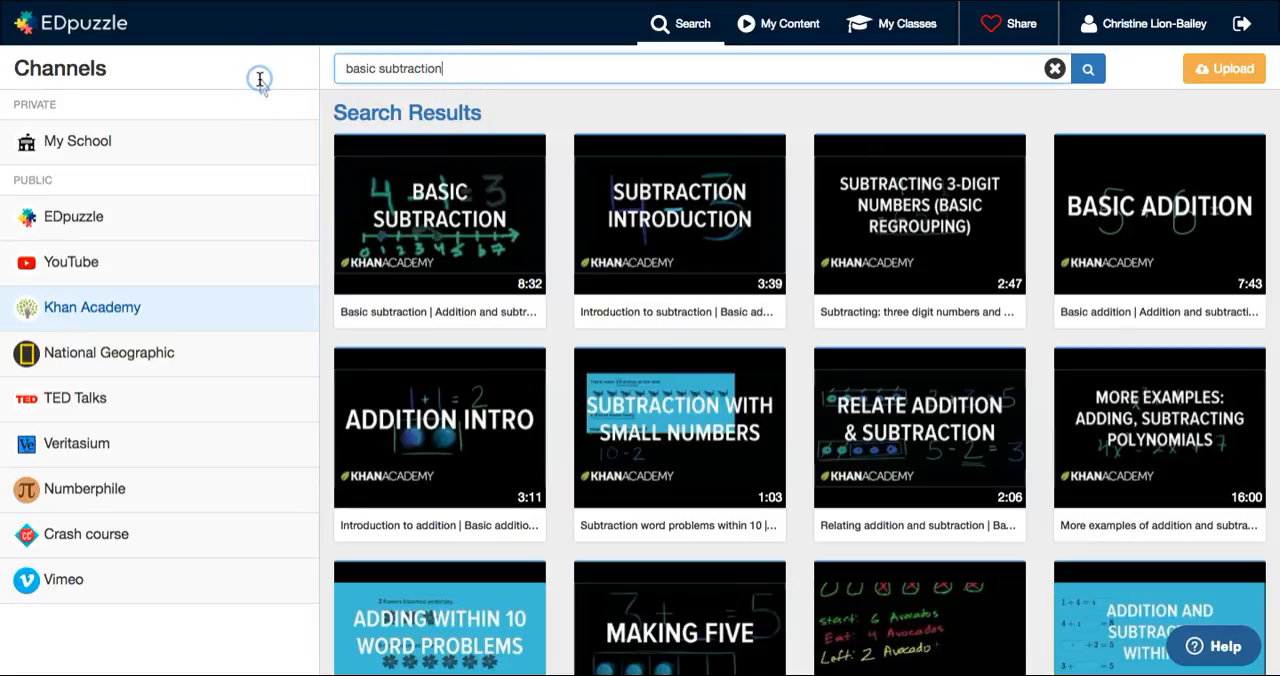
pyautogui.press('BackSpace')
pyautogui.press('BackSpace')
pyautogui.press('BackSpace')
pyautogui.press('BackSpace')
pyautogui.press('BackSpace')
pyautogui.press('BackSpace')
pyautogui.press('BackSpace')
pyautogui.press('BackSpace')
pyautogui.press('BackSpace')
pyautogui.press('BackSpace')
pyautogui.press('BackSpace')
pyautogui.press('BackSpace')
pyautogui.press('BackSpace')
pyautogui.press('BackSpace')
pyautogui.press('BackSpace')
pyautogui.press('BackSpace')
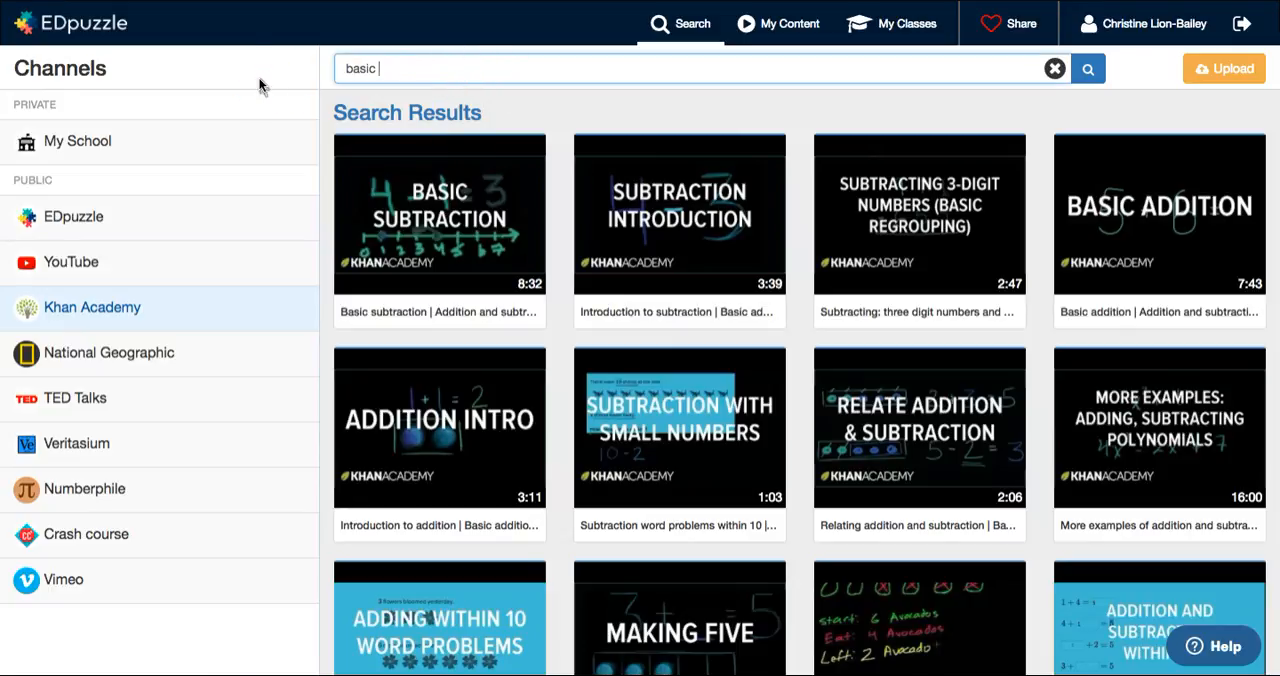
pyautogui.press('BackSpace')
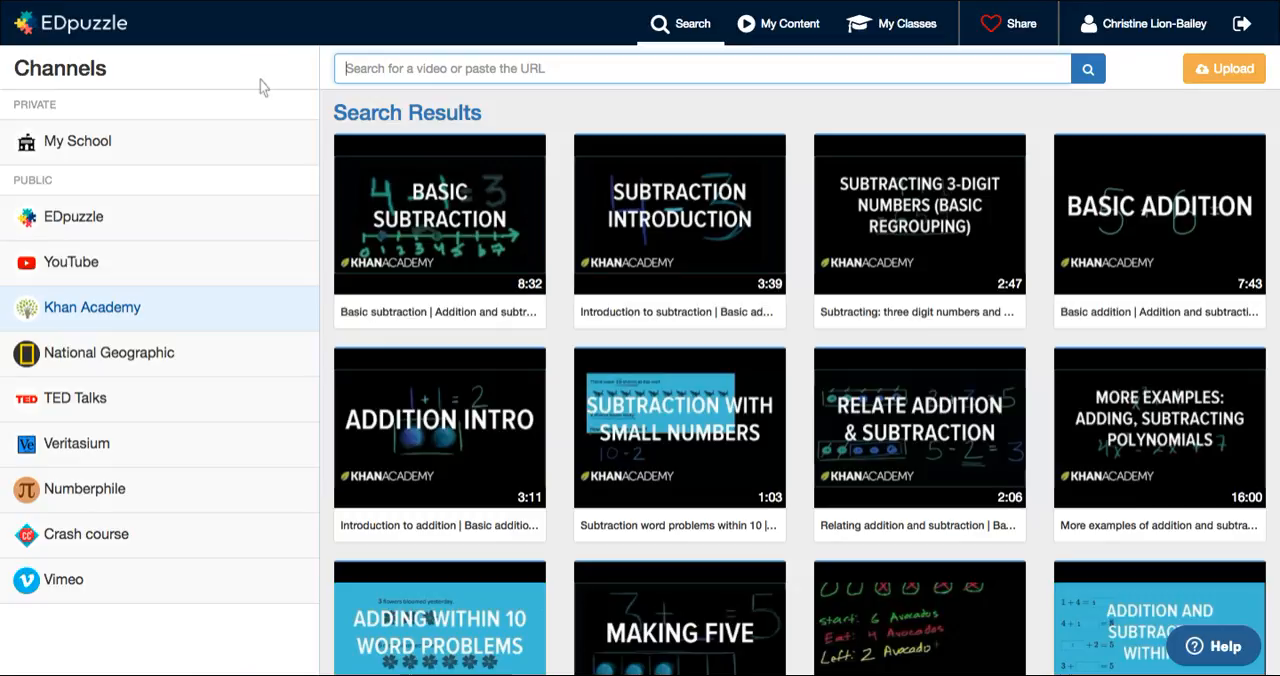
pyautogui.write('The ')
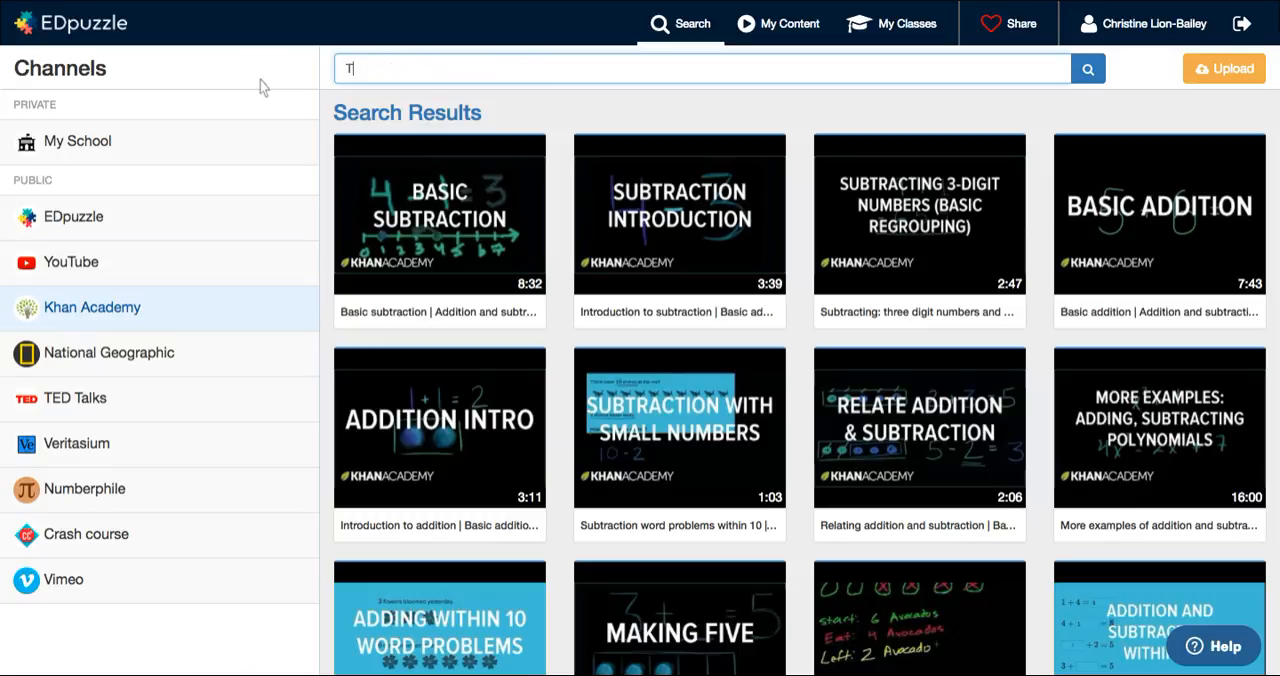
pyautogui.write('battle of bull run')
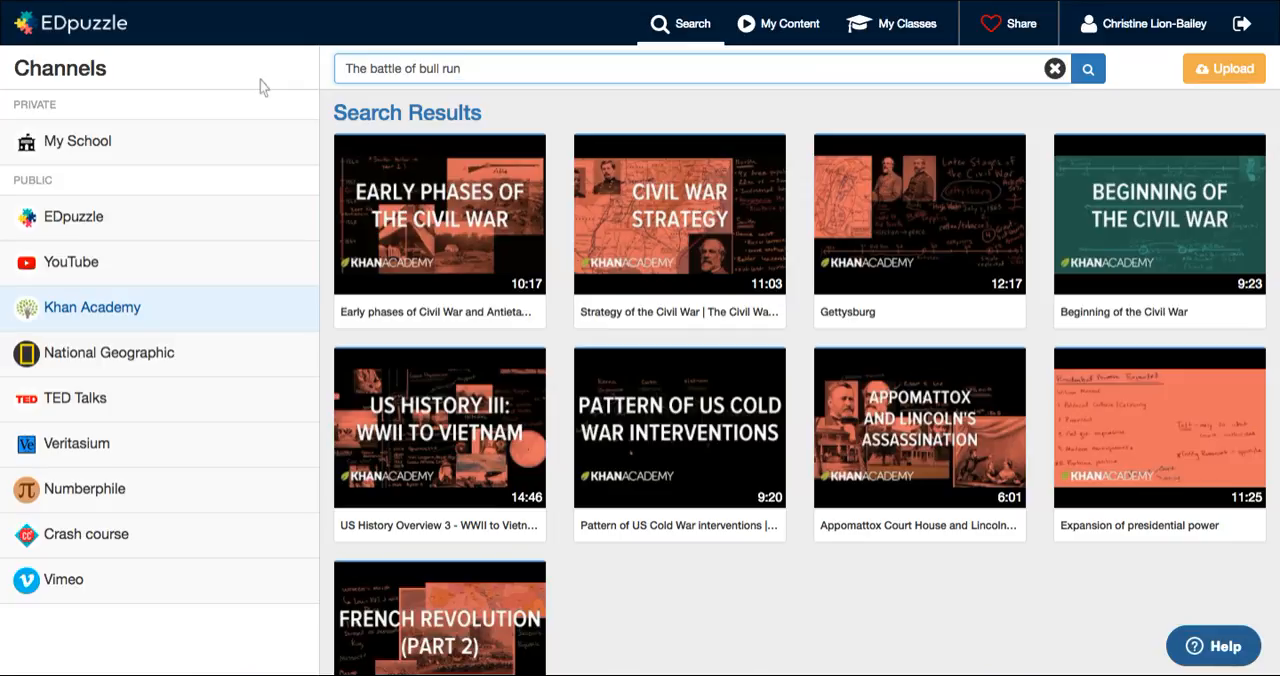
# Step: Copy the "Beginning of the Civil War" video to My Content and open the copy for editing
pyautogui.moveTo(1069, 275)
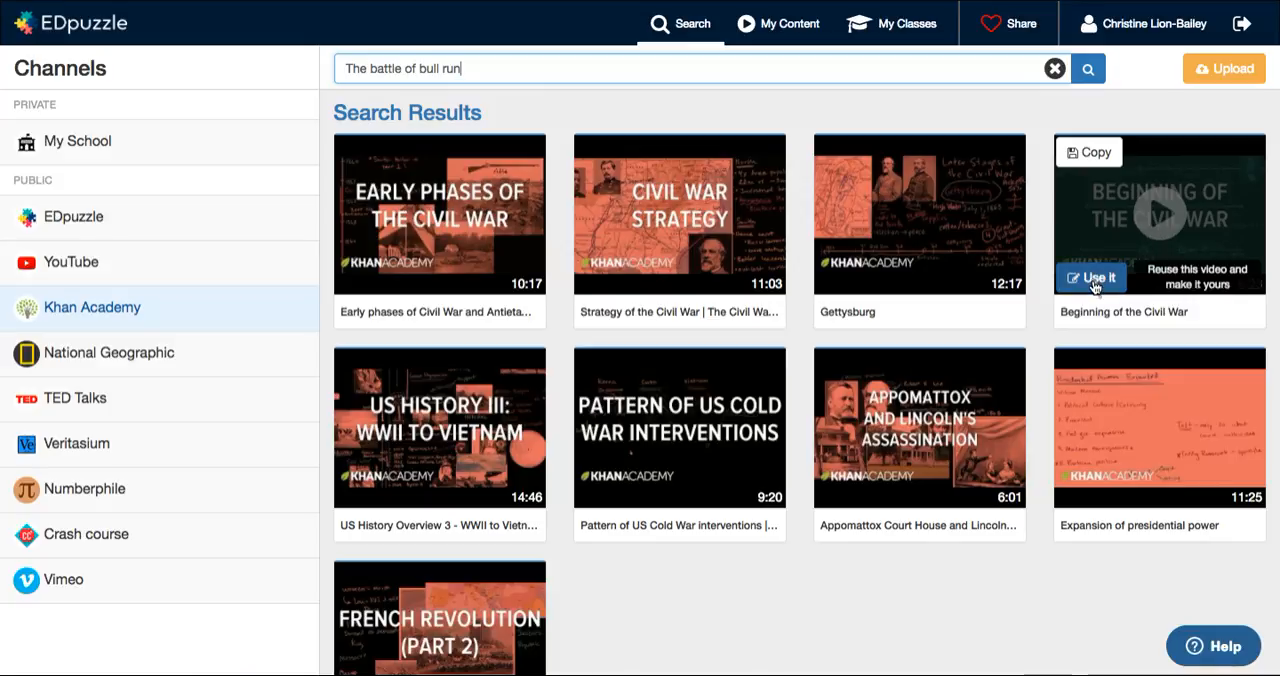
pyautogui.click(1083, 156)
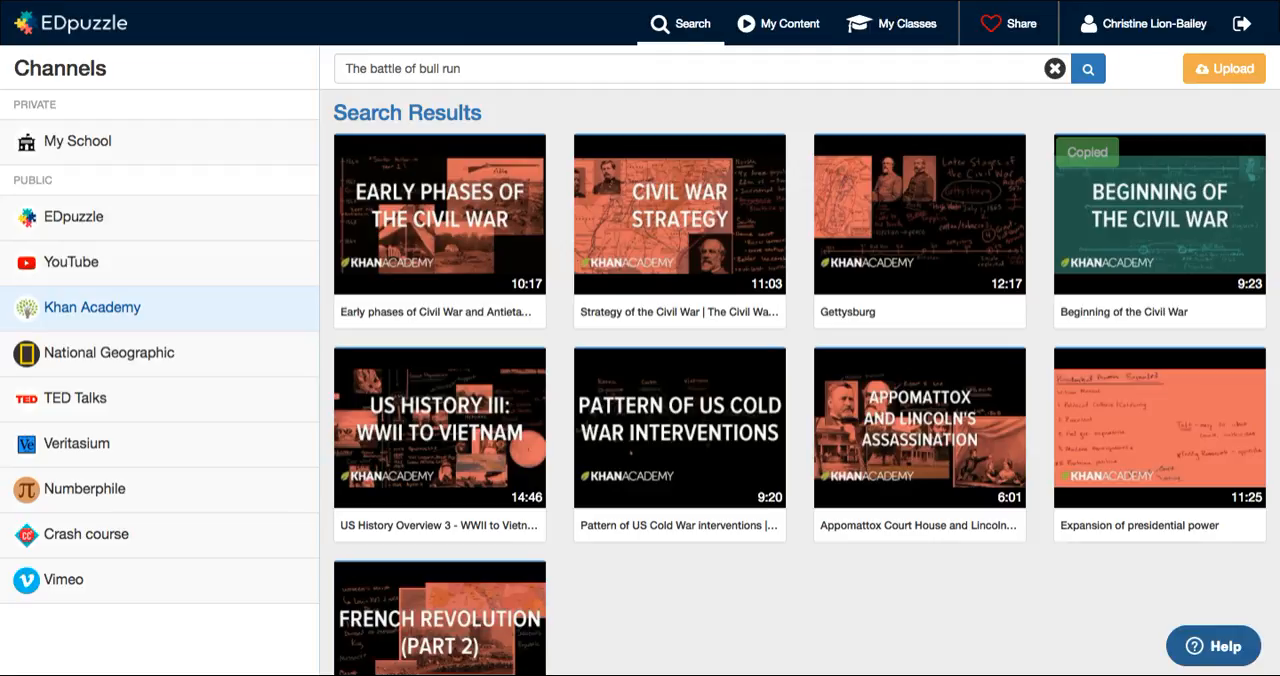
pyautogui.click(789, 30)
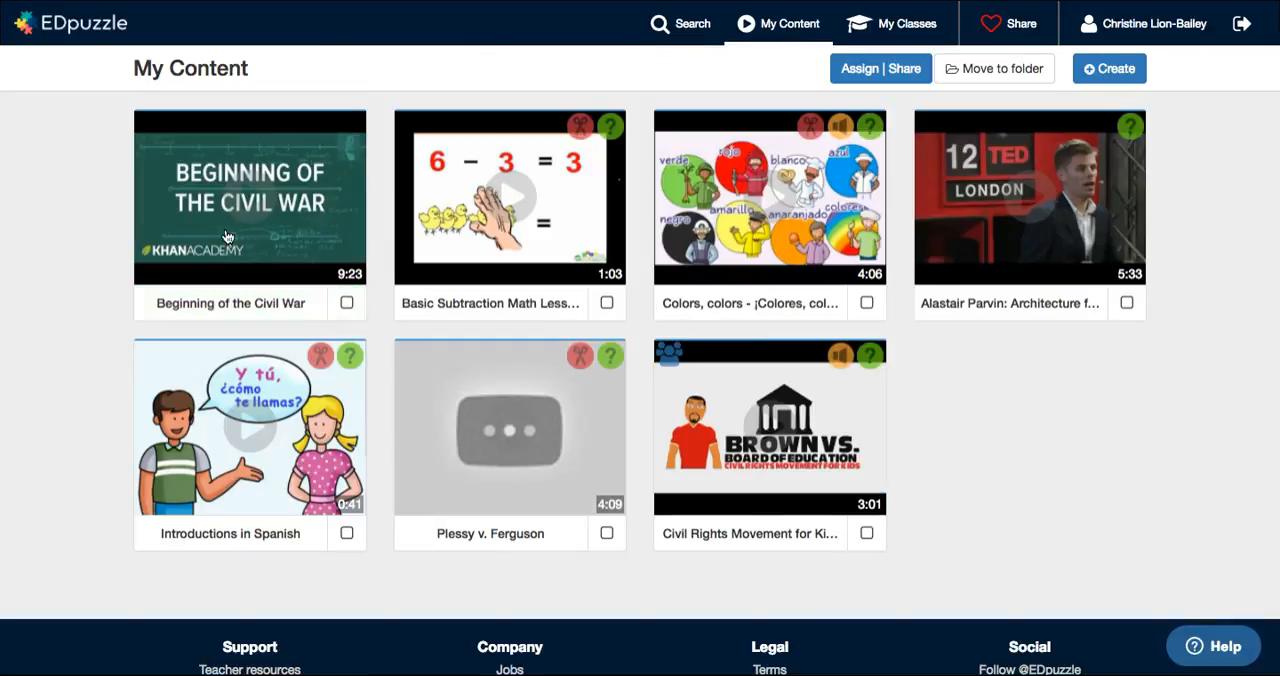
pyautogui.click(292, 237)
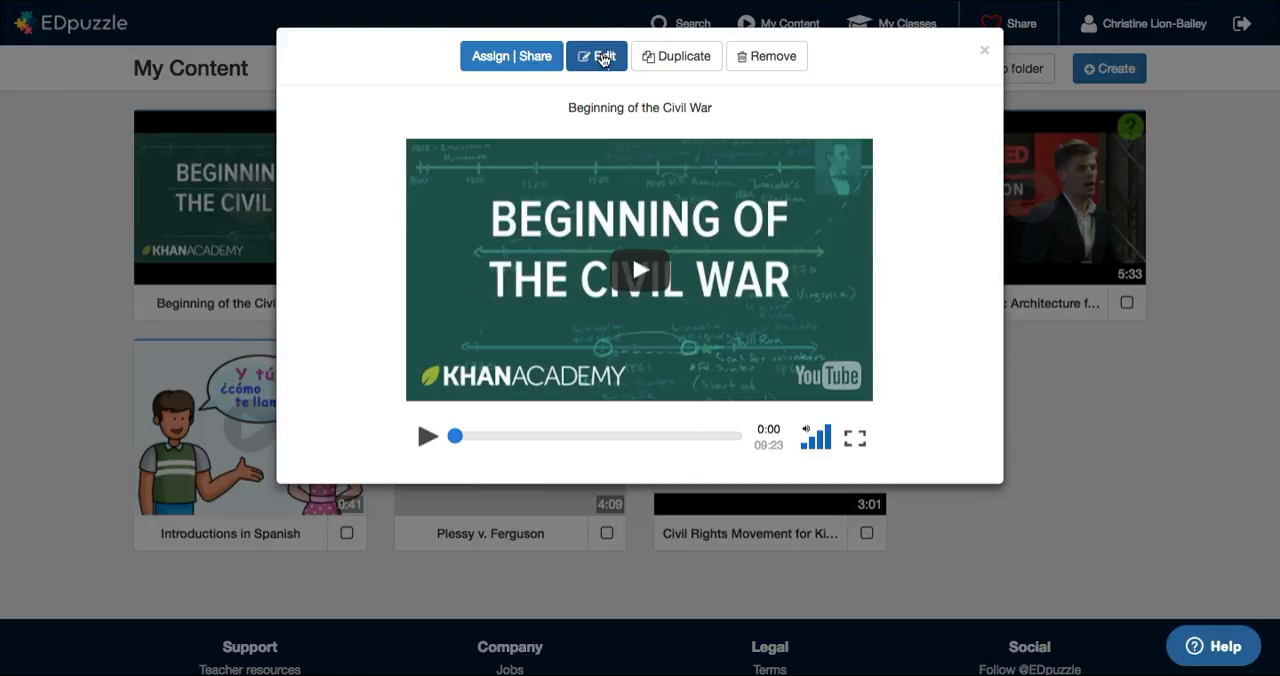
pyautogui.click(601, 58)
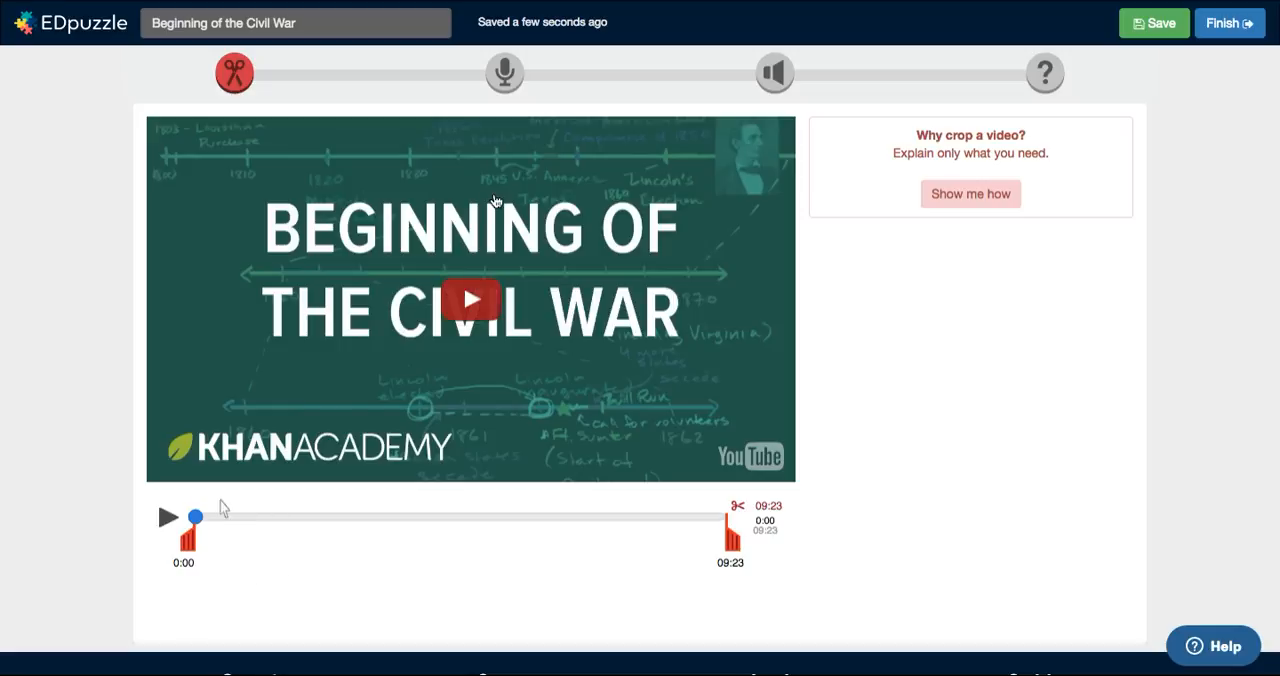
# Step: Switch the video to quiz editing, play it and try inserting a question at 0:22
pyautogui.click(1045, 75)
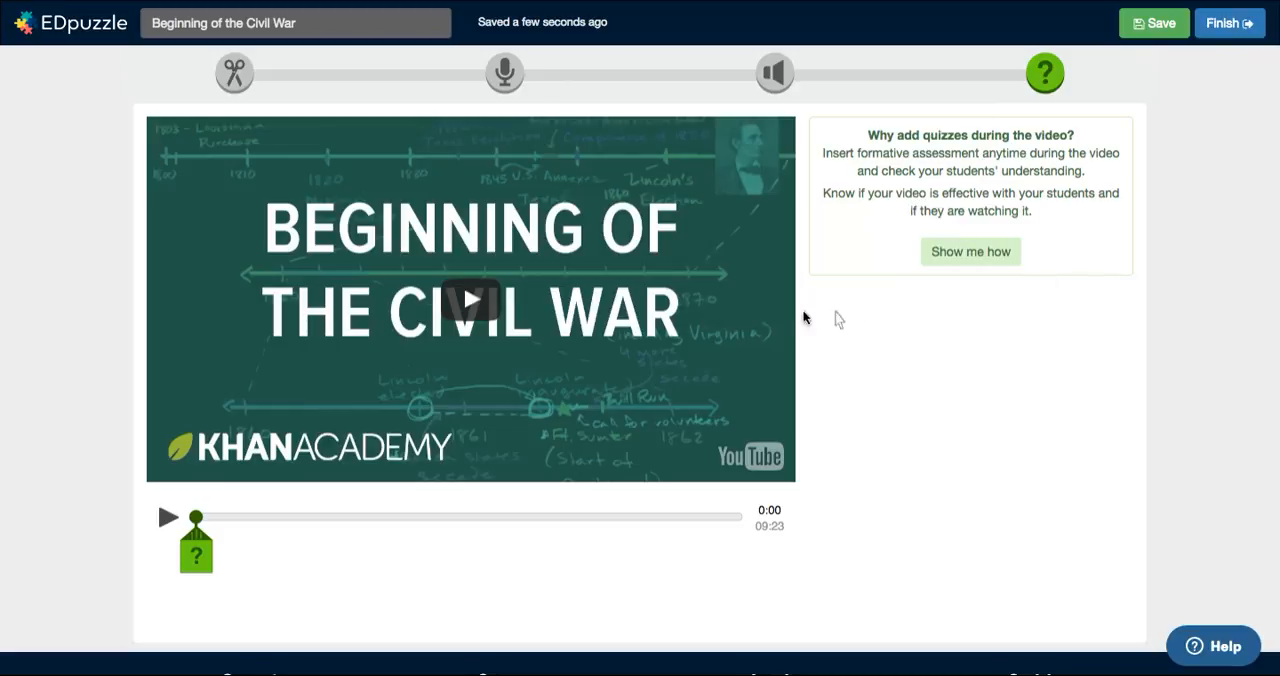
pyautogui.click(207, 549)
pyautogui.moveTo(210, 551)
pyautogui.mouseDown()
pyautogui.moveTo(263, 556)
pyautogui.moveTo(377, 525)
pyautogui.mouseUp()
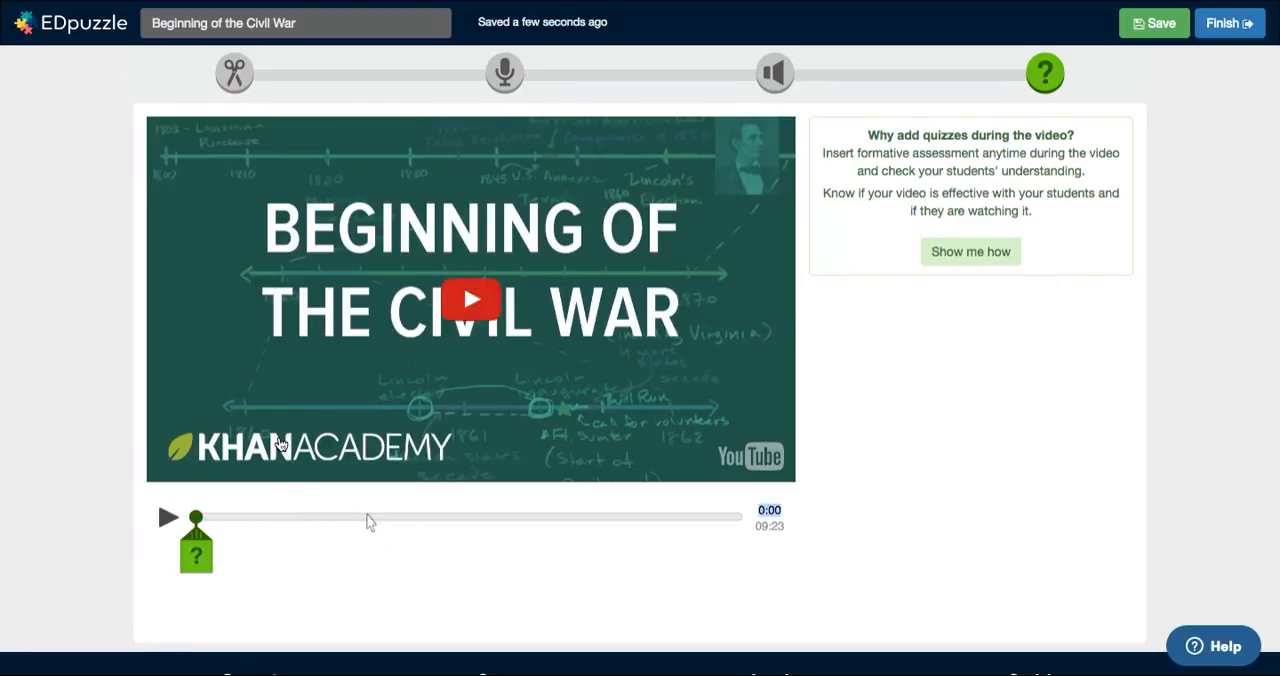
pyautogui.click(197, 551)
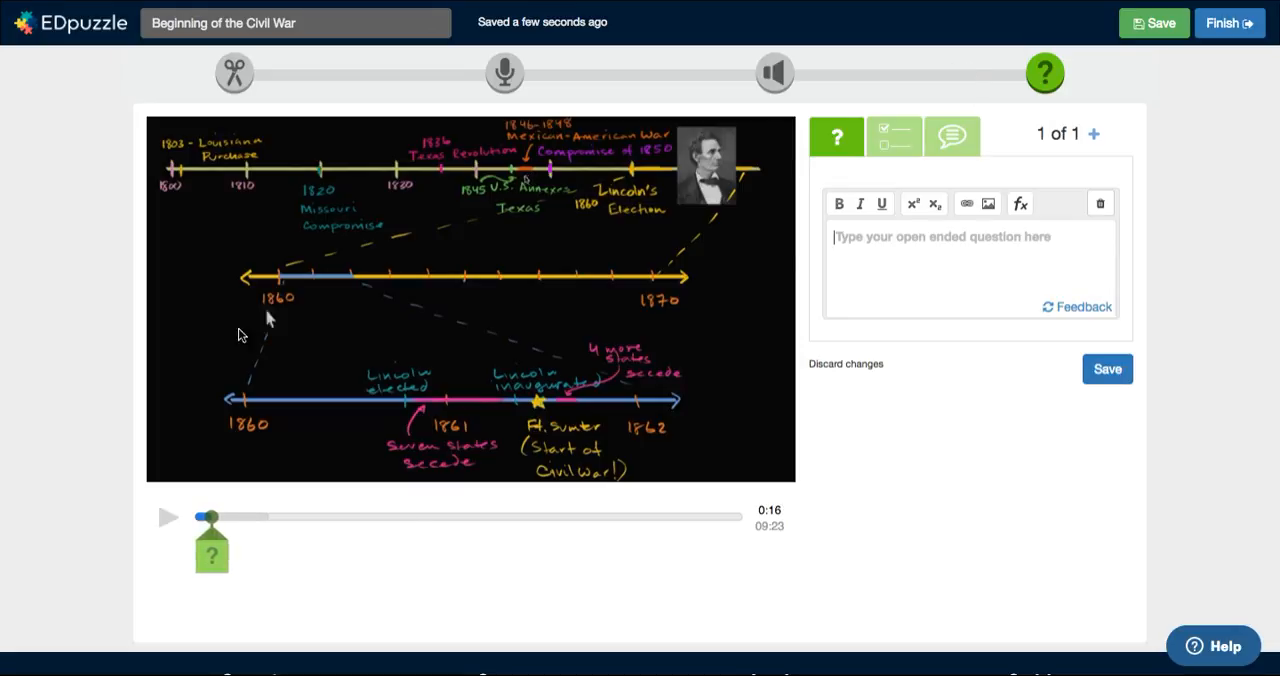
pyautogui.click(220, 546)
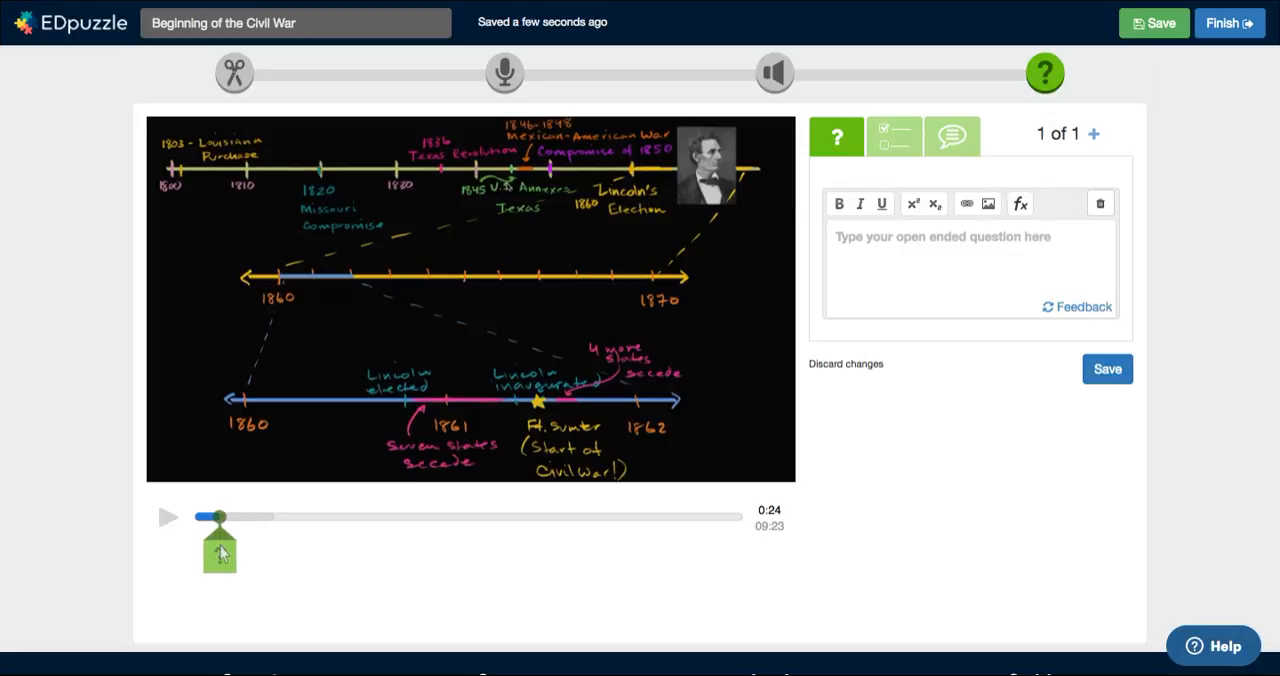
pyautogui.click(221, 517)
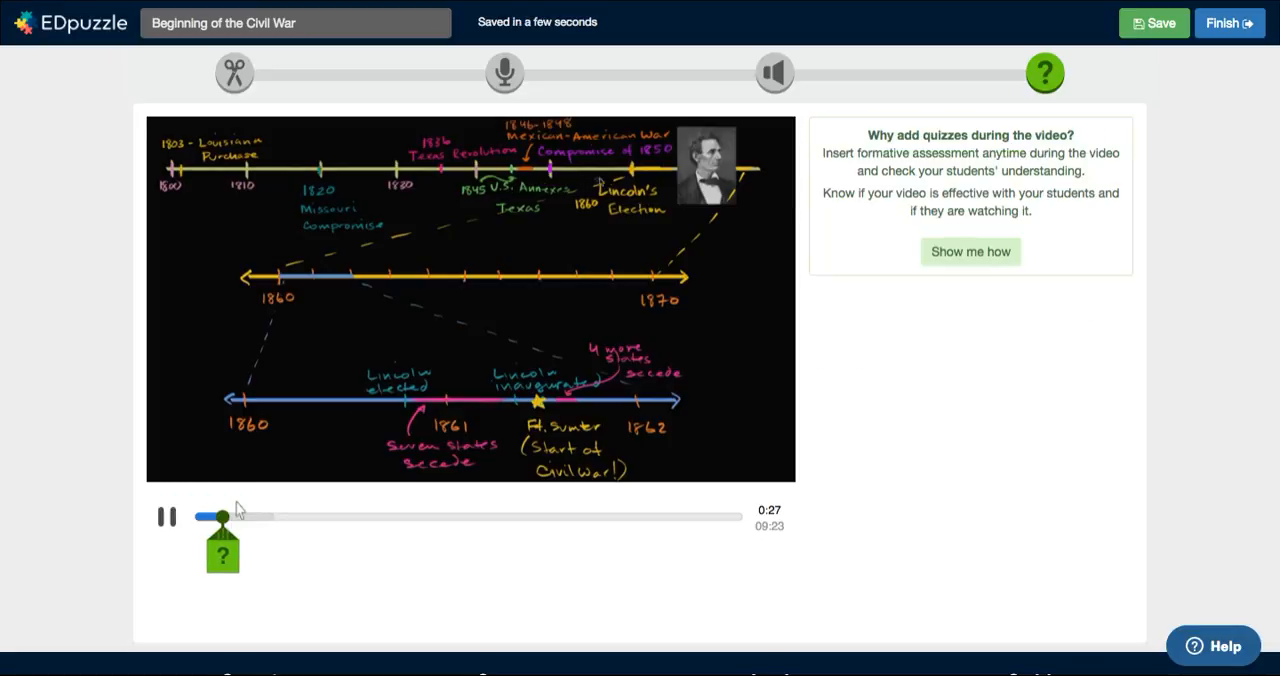
# Step: Open the how-to instructions for adding quizzes and close them
pyautogui.click(994, 252)
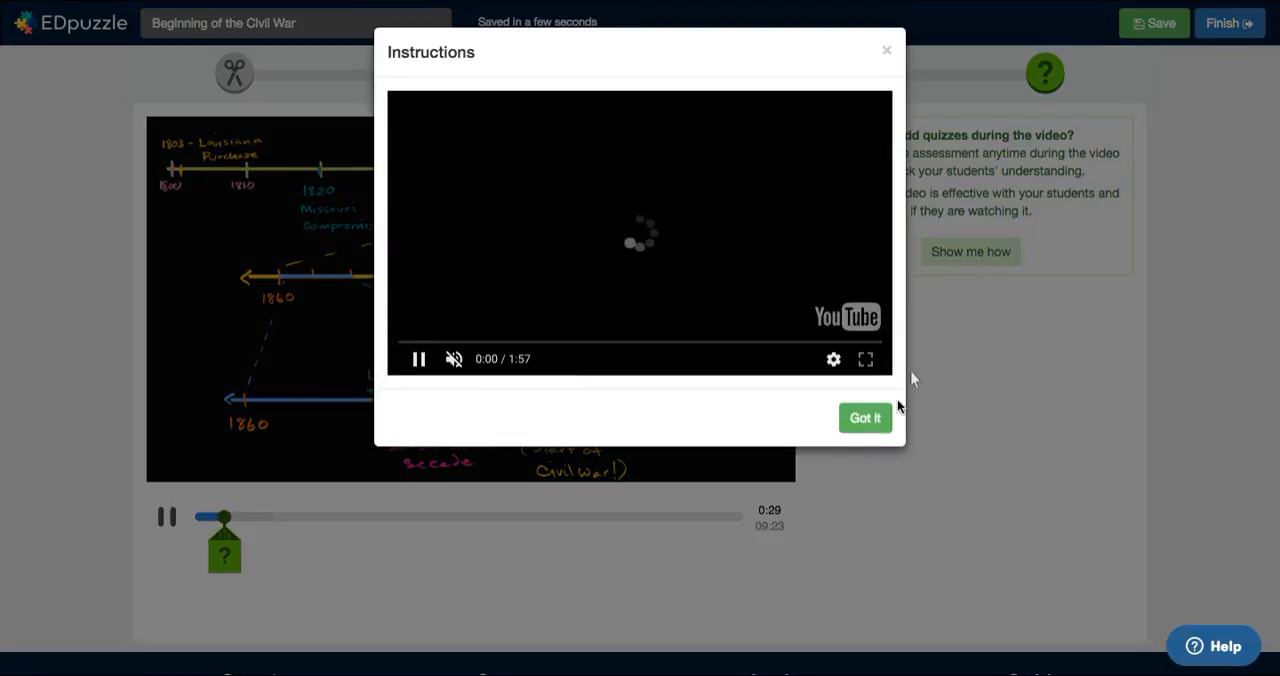
pyautogui.click(844, 440)
pyautogui.click(862, 420)
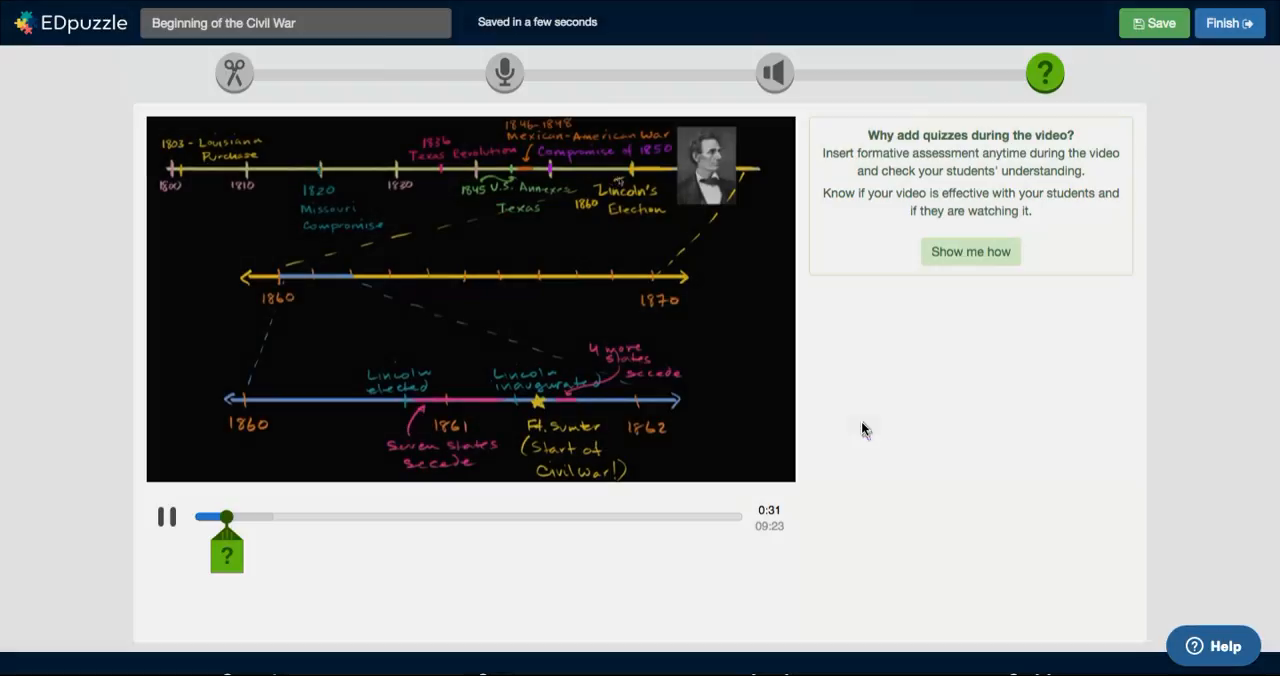
# Step: Insert a question at 0:33 reading "Who was the president of the US at the time of the Battle of Bull Run?"
pyautogui.click(226, 556)
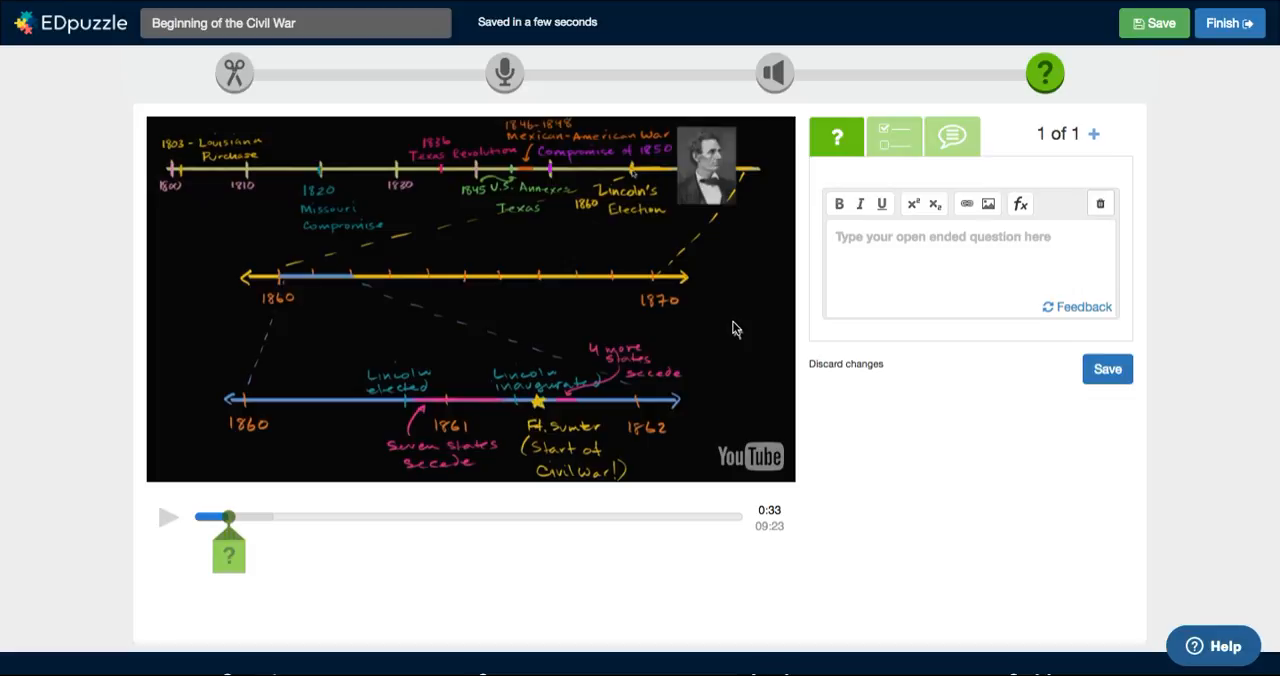
pyautogui.click(925, 252)
pyautogui.write('Who was the president of the US')
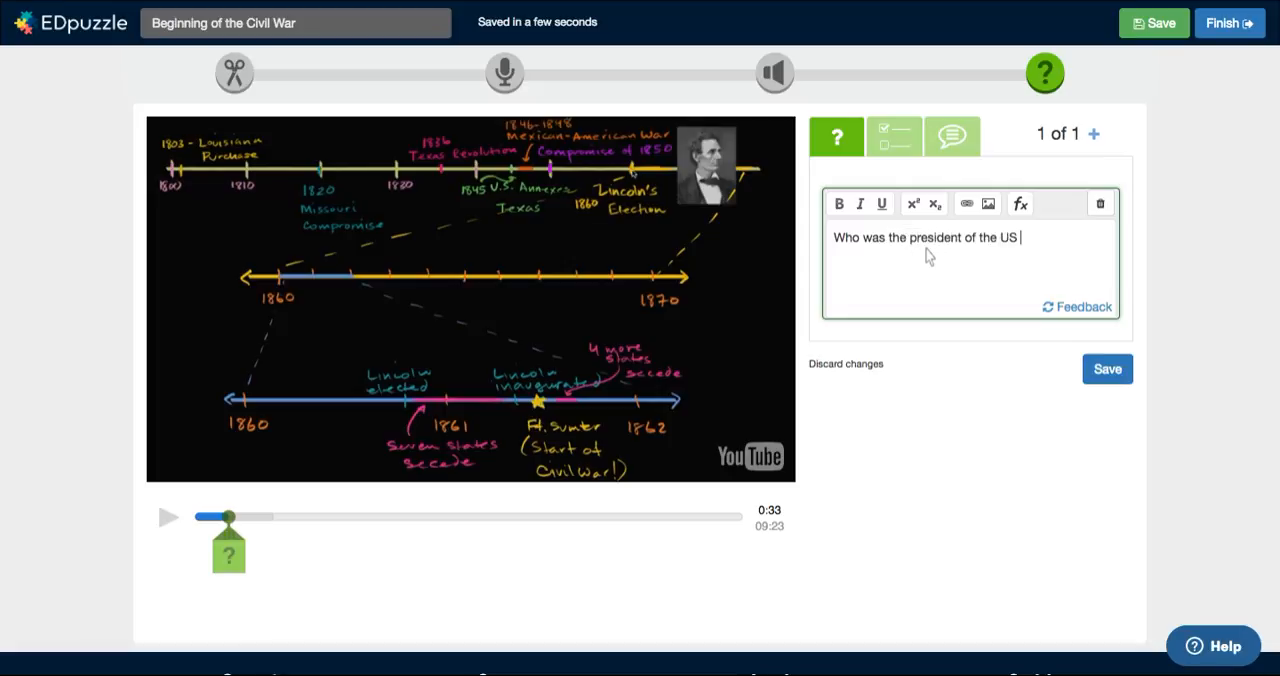
pyautogui.write('me of the Battle of Bull Run?')
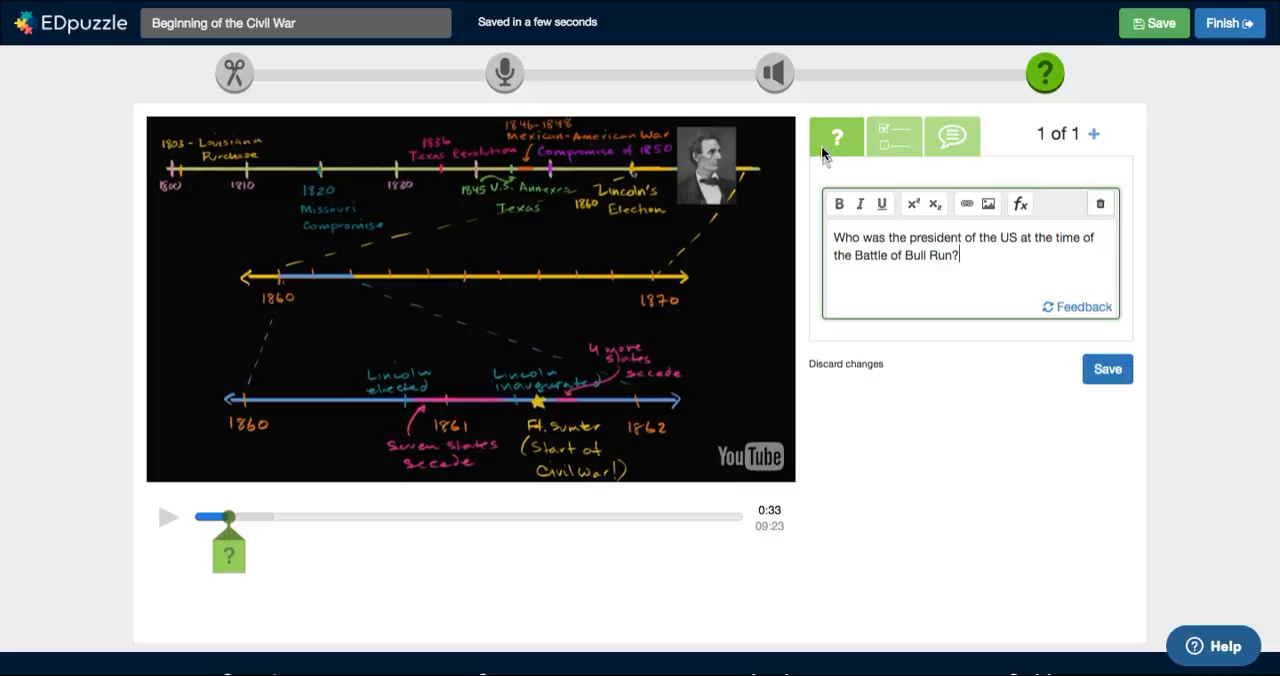
# Step: View the comment type, make the question multiple choice, and enter "Abraham Lincoln" as the correct choice
pyautogui.click(897, 142)
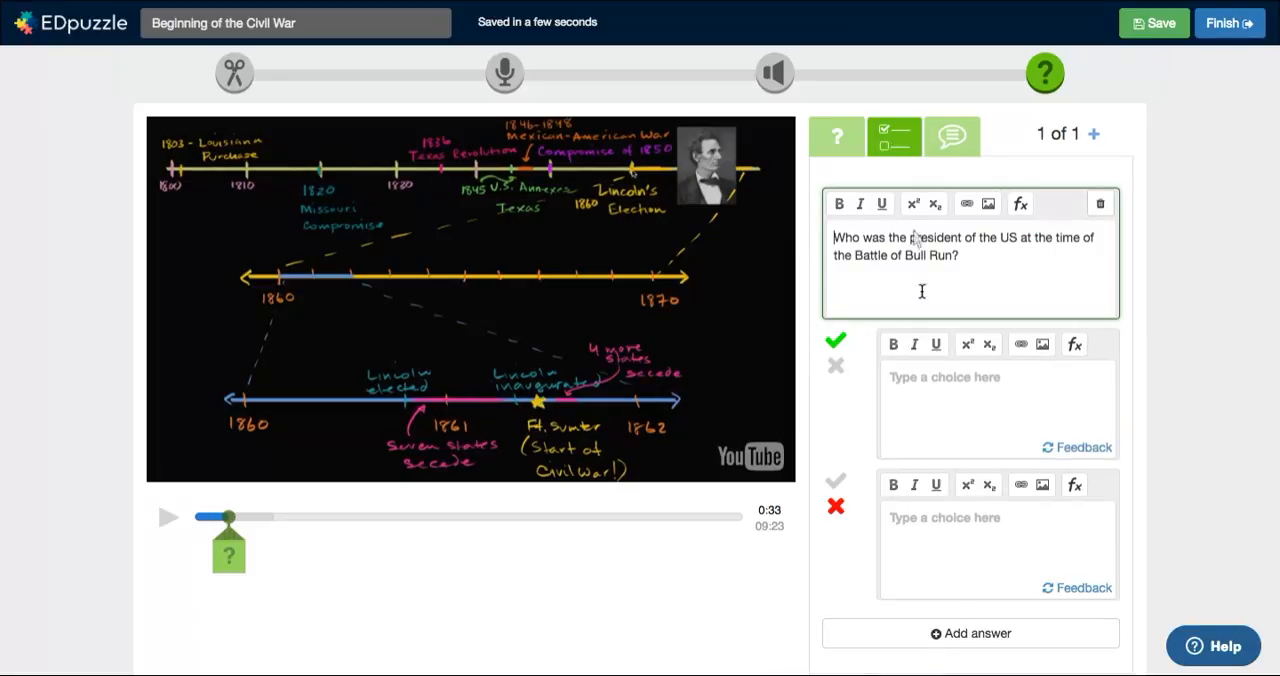
pyautogui.click(955, 144)
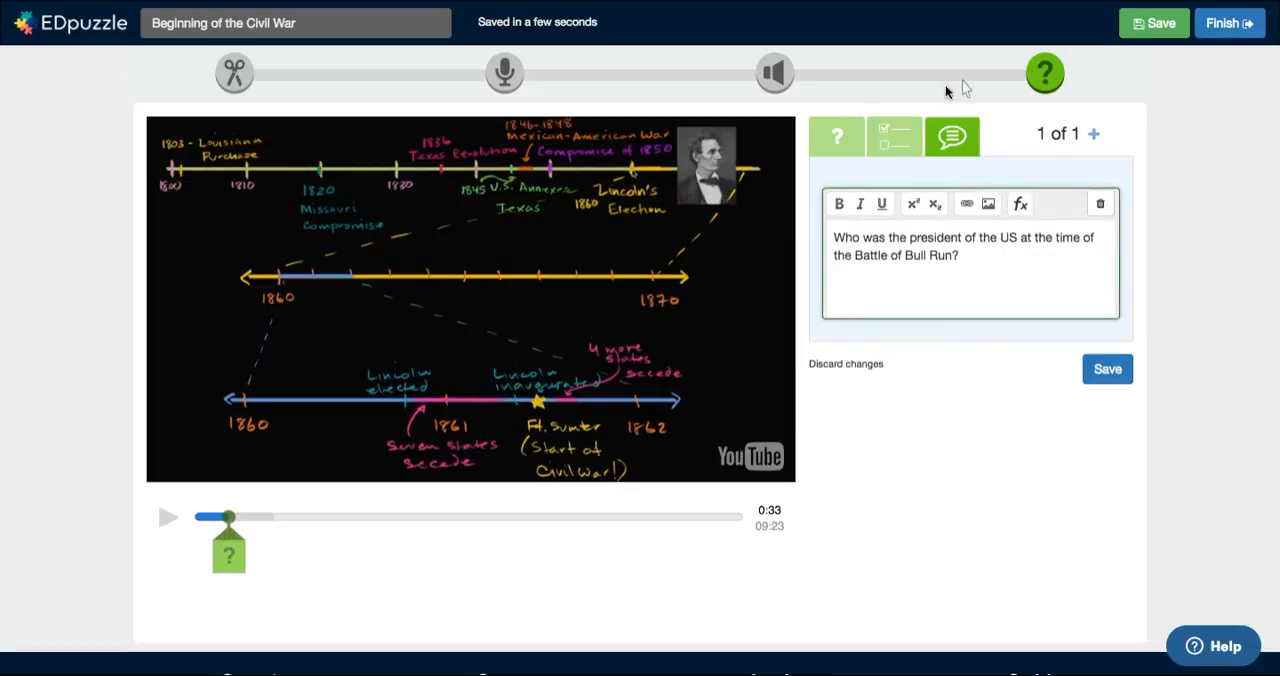
pyautogui.click(893, 138)
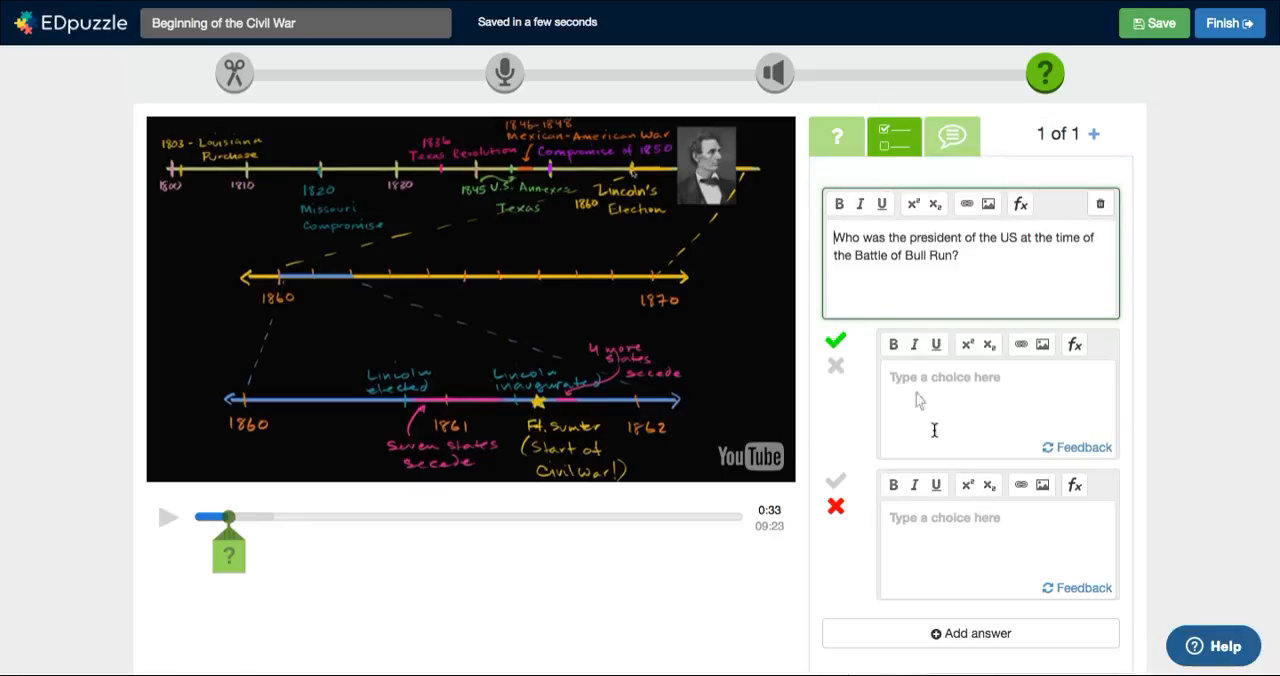
pyautogui.click(984, 376)
pyautogui.write('Abraham Lincoln')
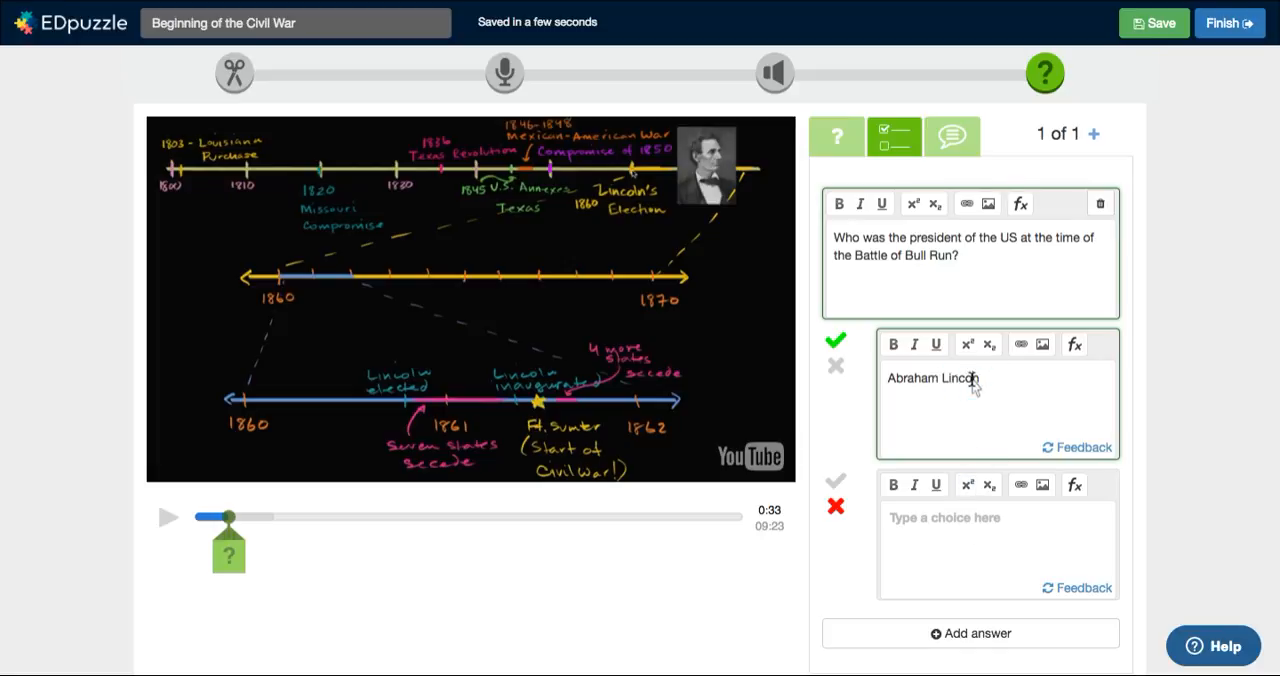
# Step: Enter "George Washington" and "John Adams" as incorrect choices for the Battle of Bull Run question and save it
pyautogui.click(958, 526)
pyautogui.write('George Washington')
pyautogui.click(949, 630)
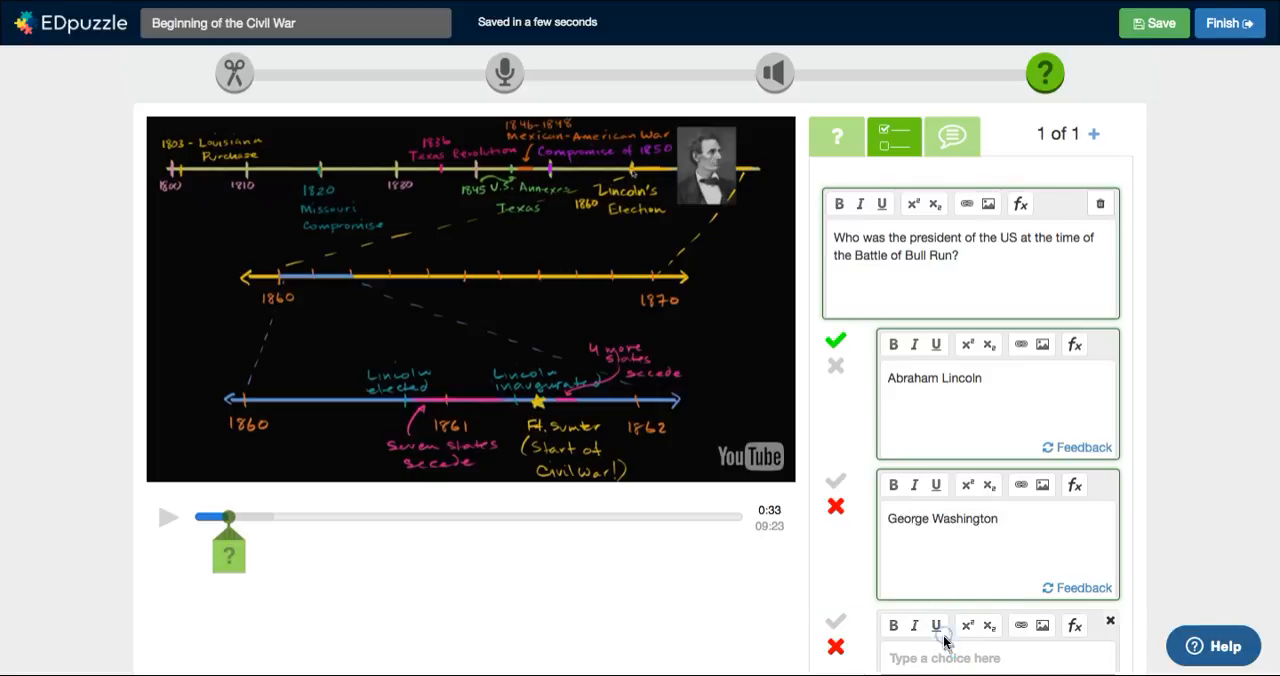
pyautogui.scroll(-1, 1000, 560)
pyautogui.scroll(-2, 1000, 505)
pyautogui.click(967, 506)
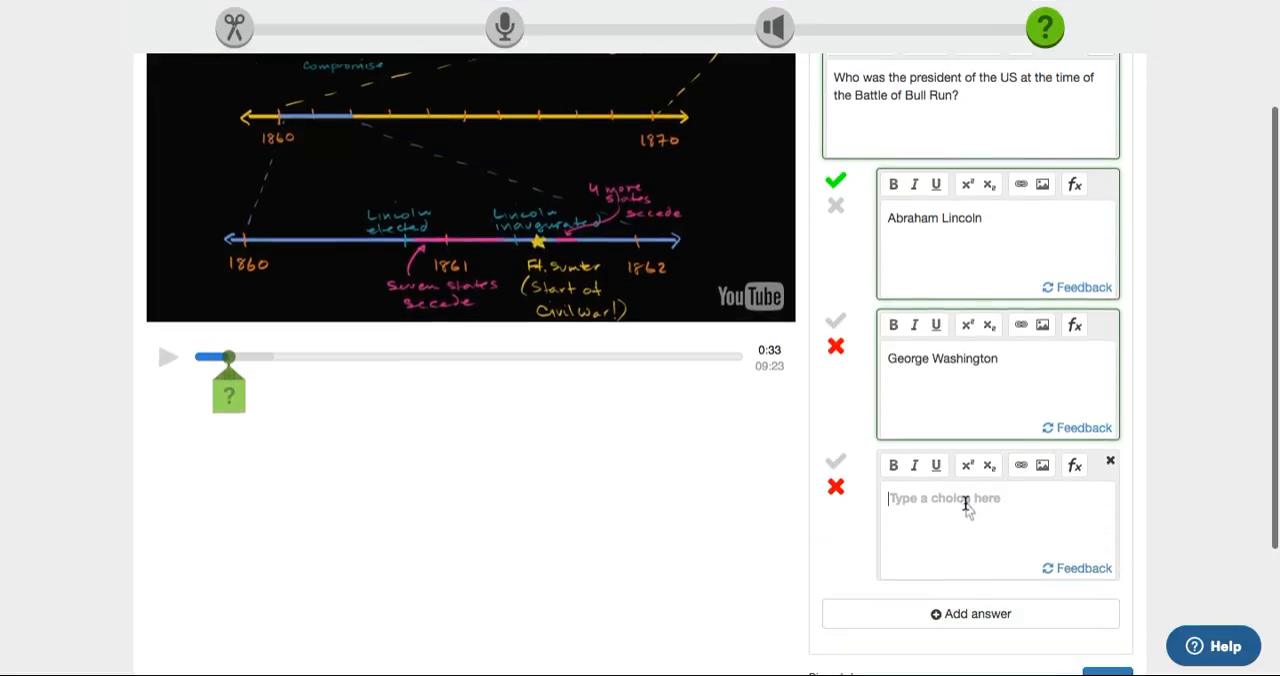
pyautogui.write('John Adams')
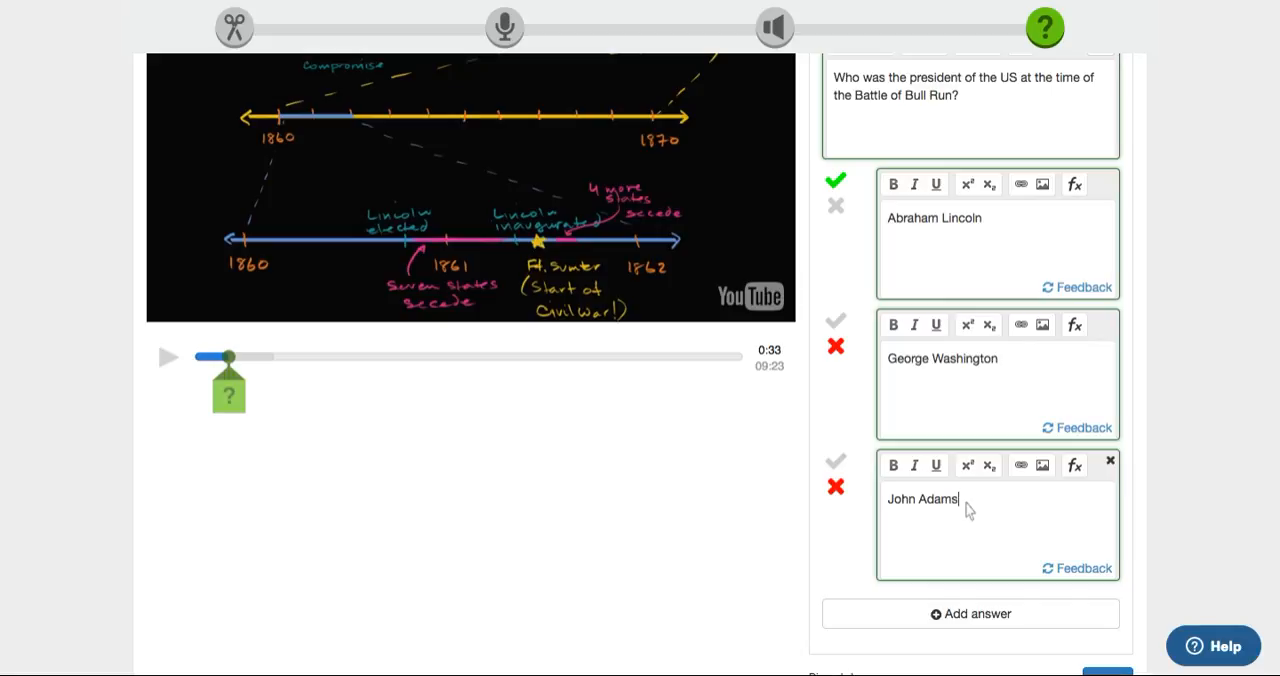
pyautogui.scroll(-2, 1240, 240)
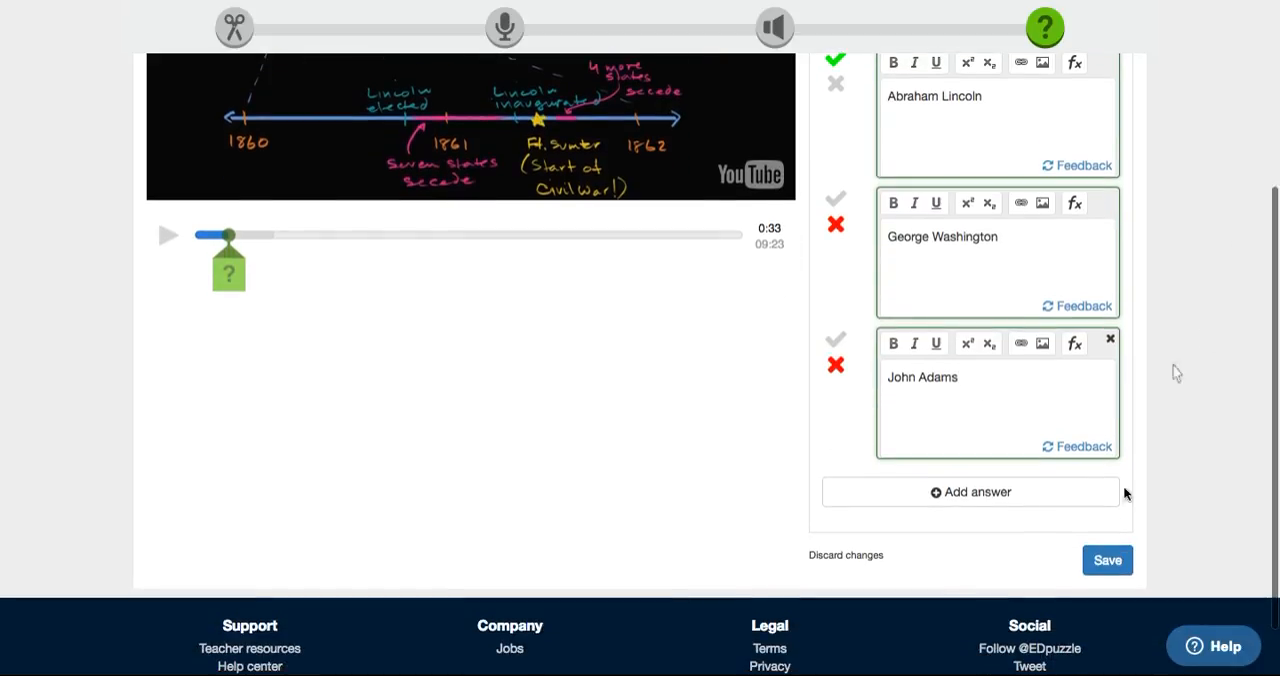
pyautogui.click(1105, 561)
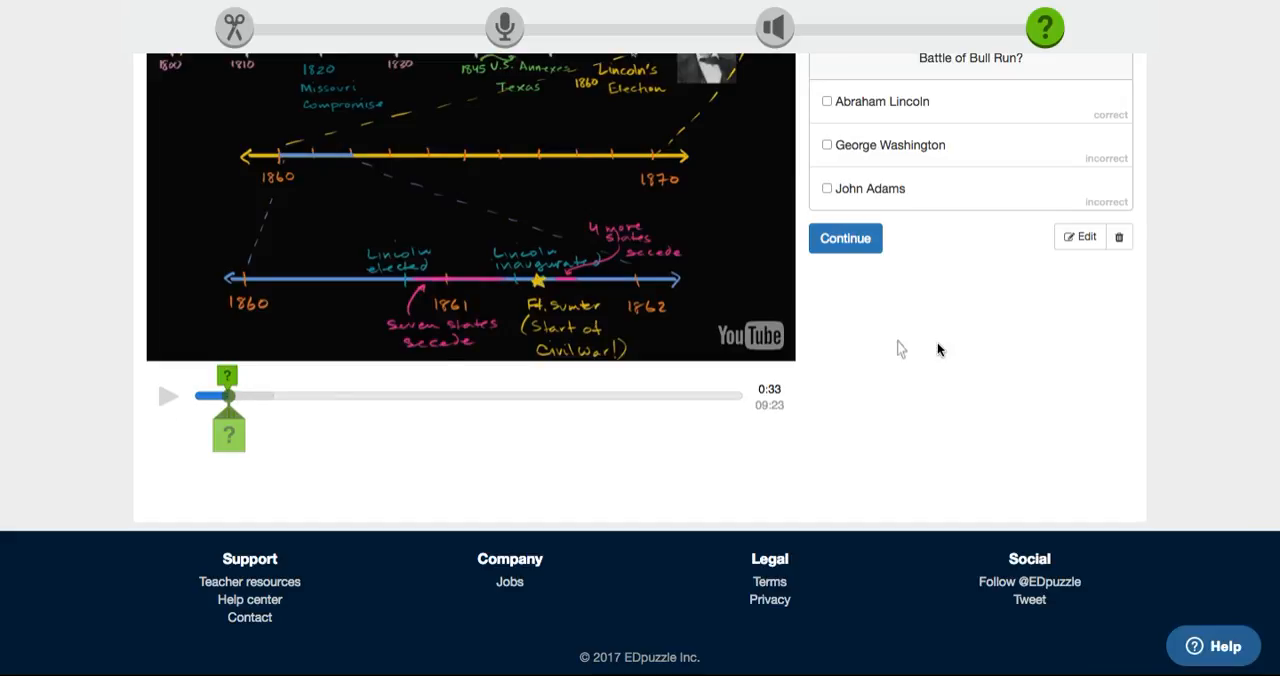
pyautogui.scroll(3, 938, 349)
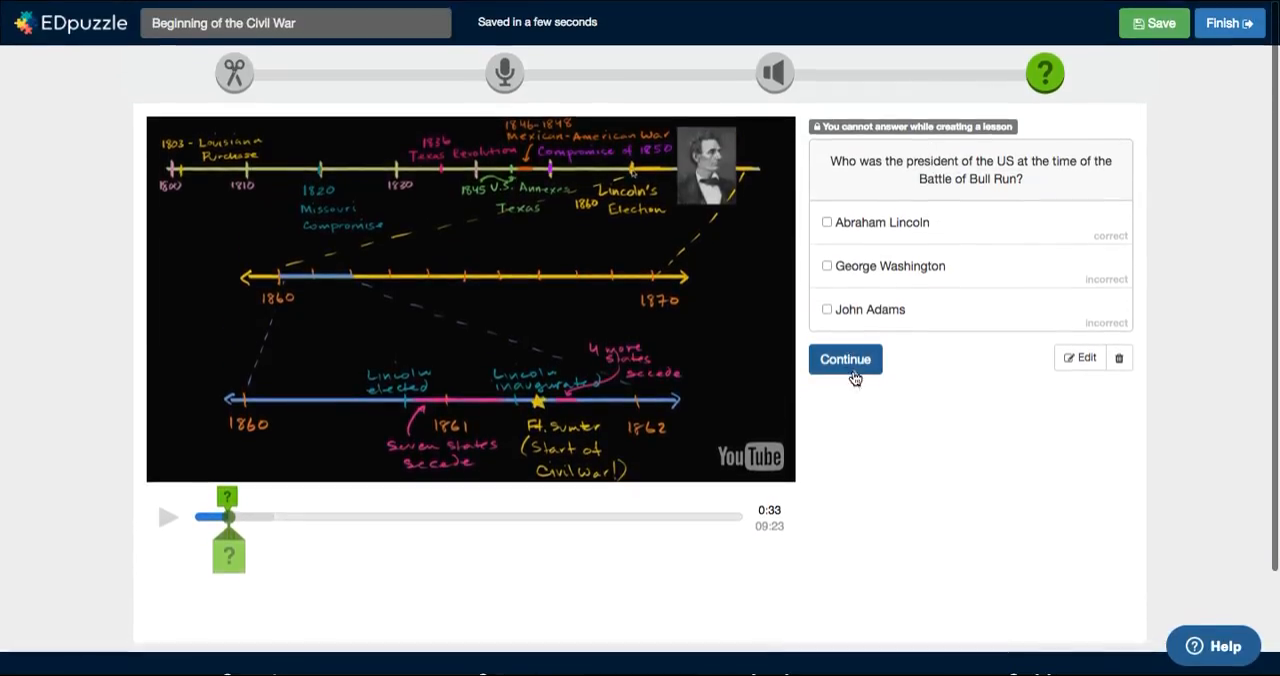
# Step: Continue the video past the quiz question, record an audio note at 1:26, and play the note back
pyautogui.click(832, 360)
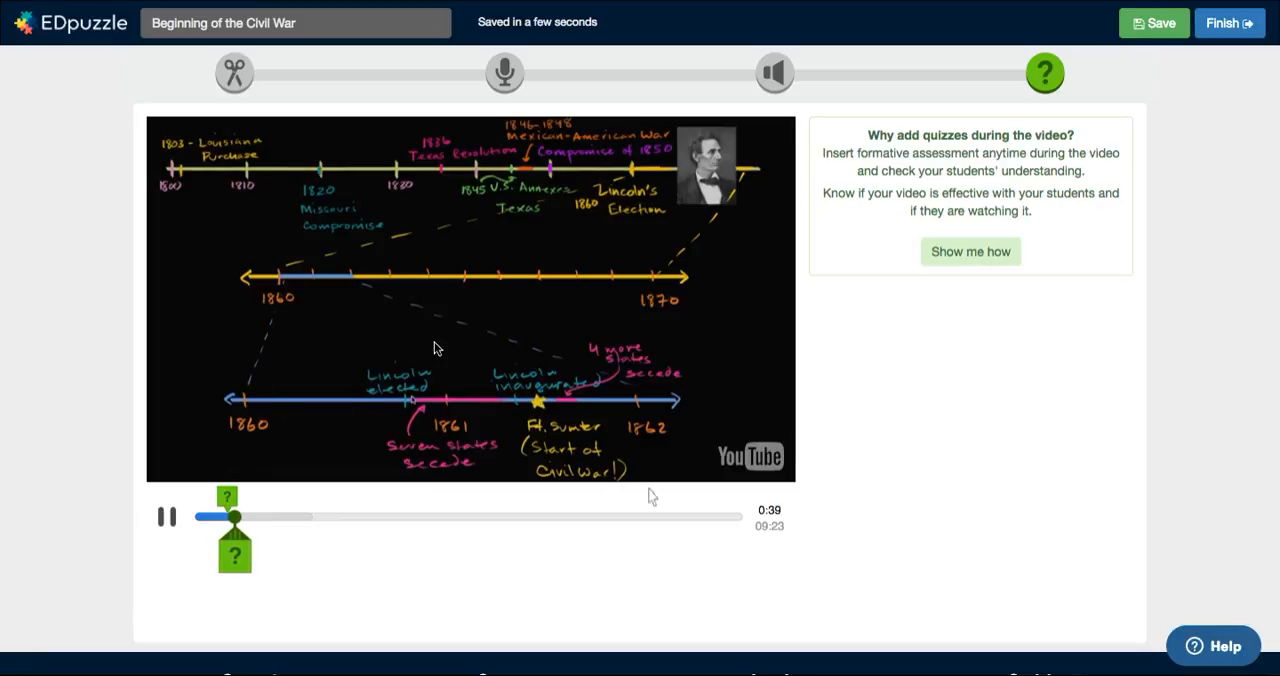
pyautogui.moveTo(236, 517); pyautogui.dragTo(274, 517)
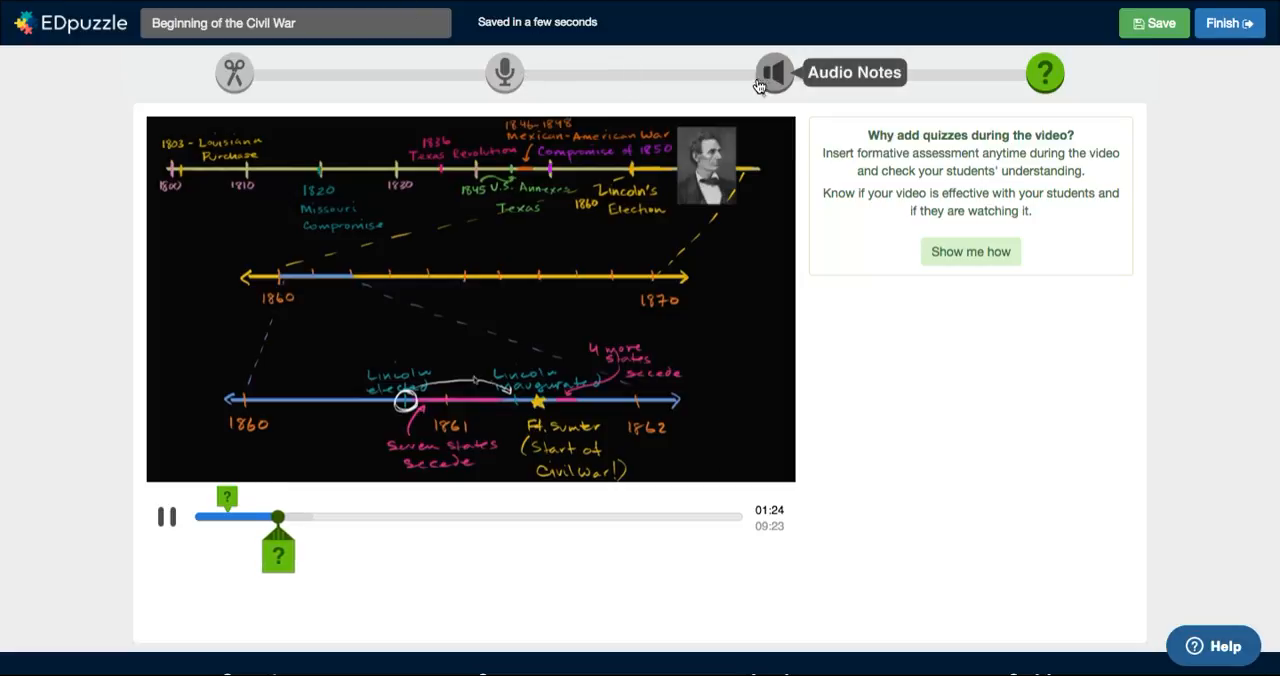
pyautogui.click(772, 83)
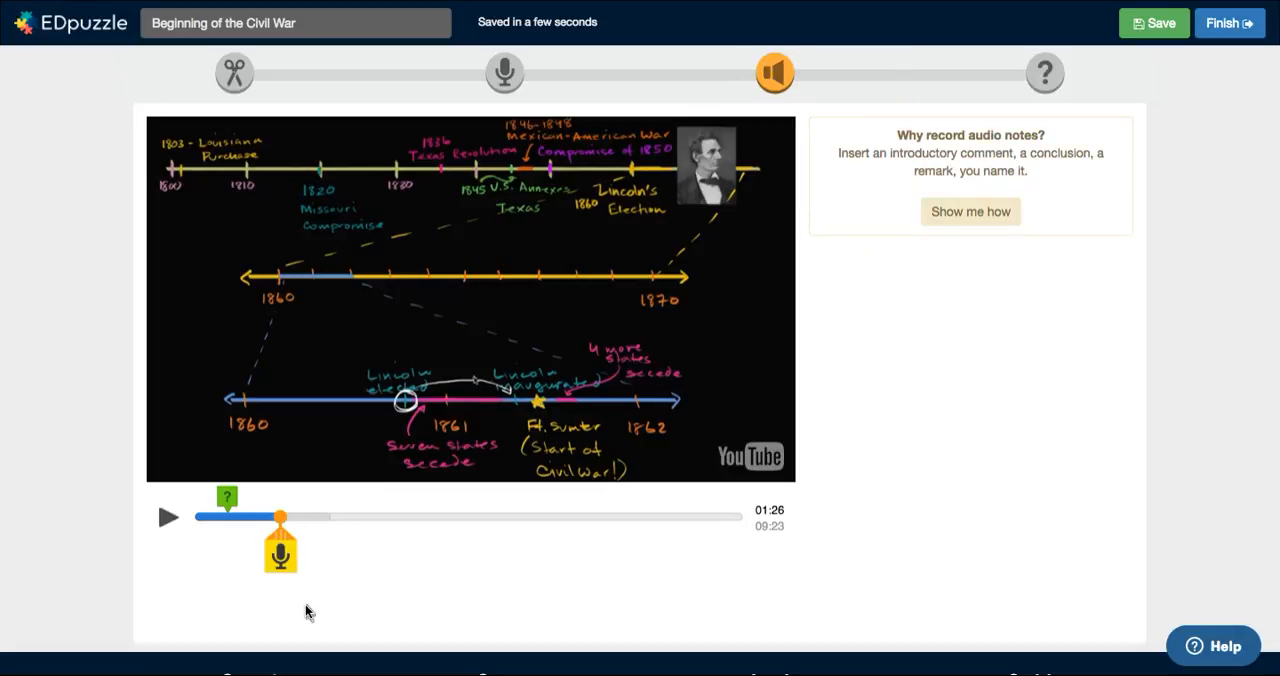
pyautogui.click(286, 557)
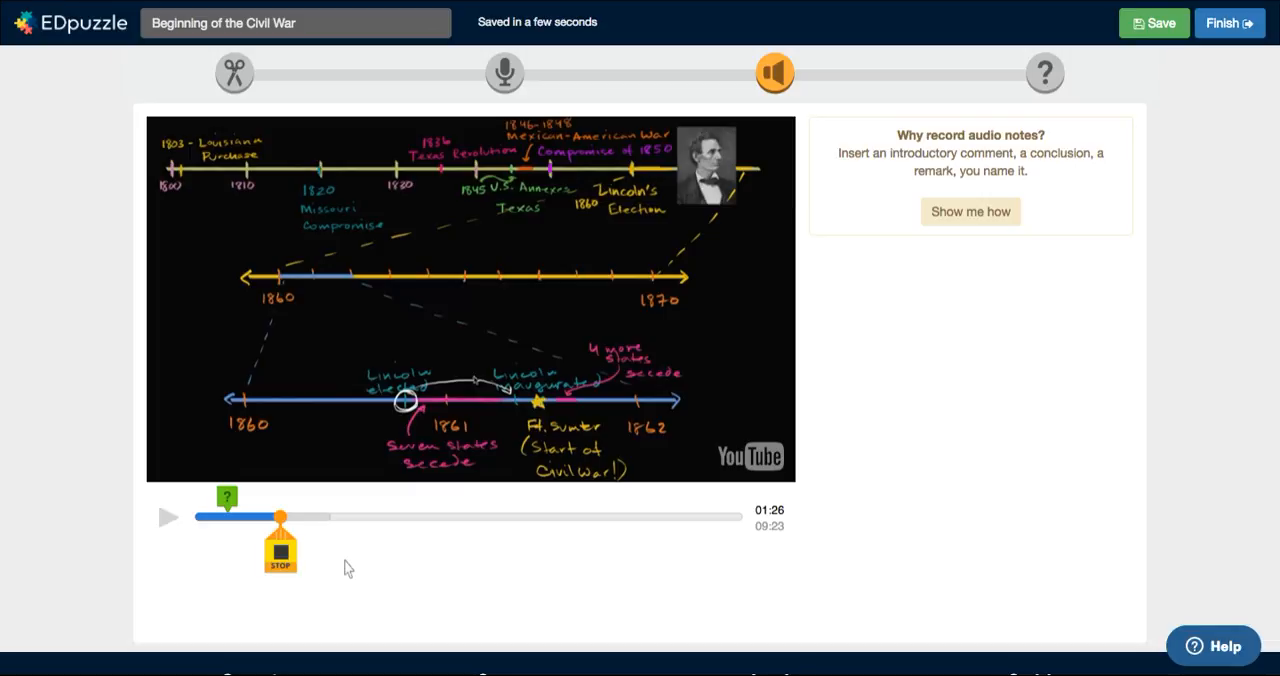
pyautogui.click(281, 564)
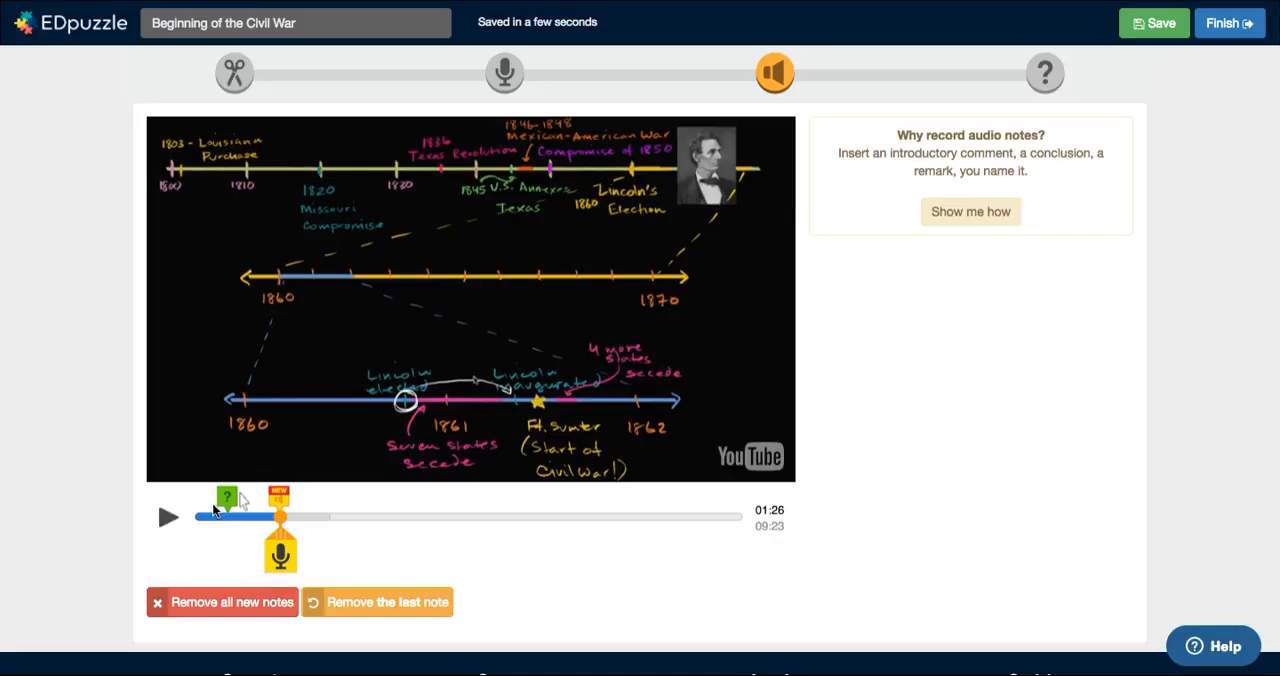
pyautogui.click(166, 521)
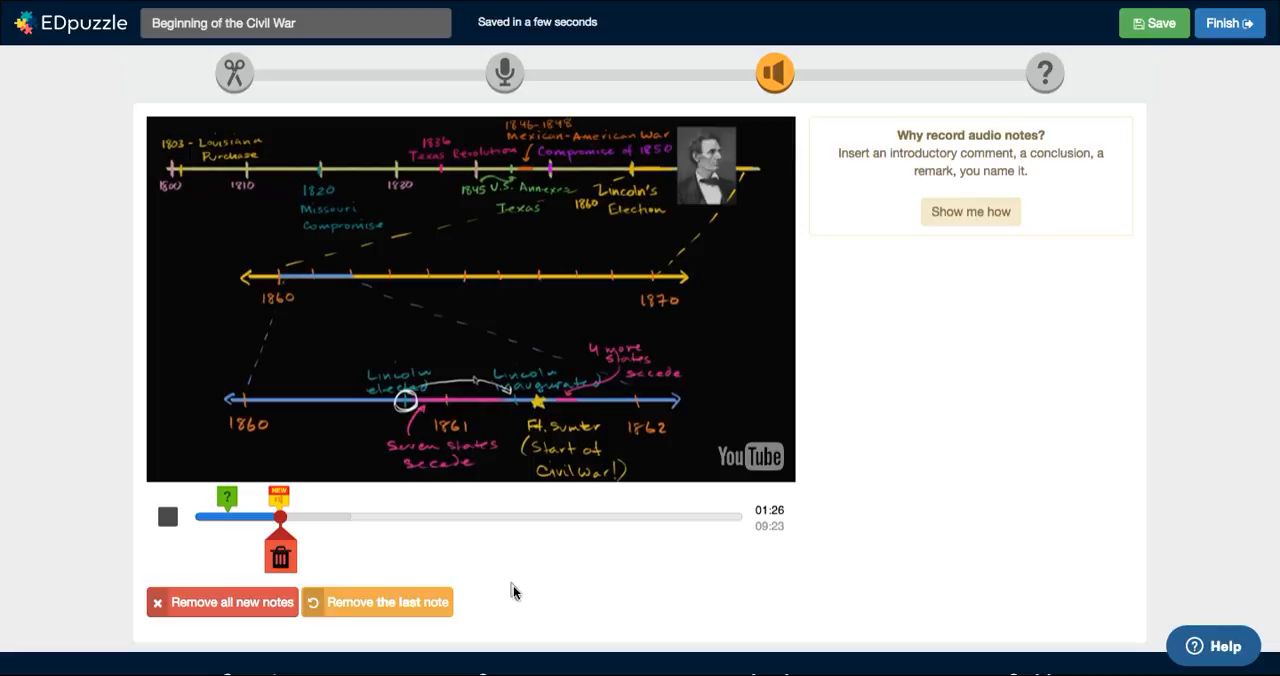
pyautogui.click(282, 518)
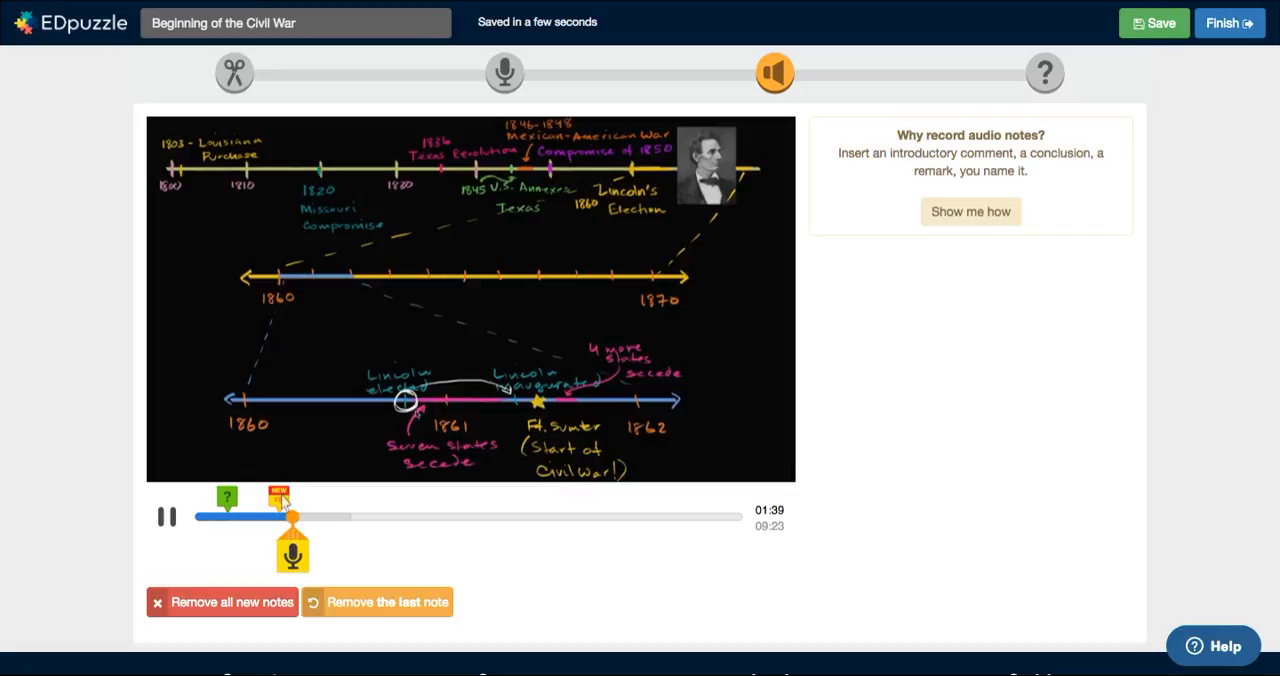
# Step: Save the Beginning of the Civil War lesson and finish editing, leaving the class assignment for later
pyautogui.click(1150, 33)
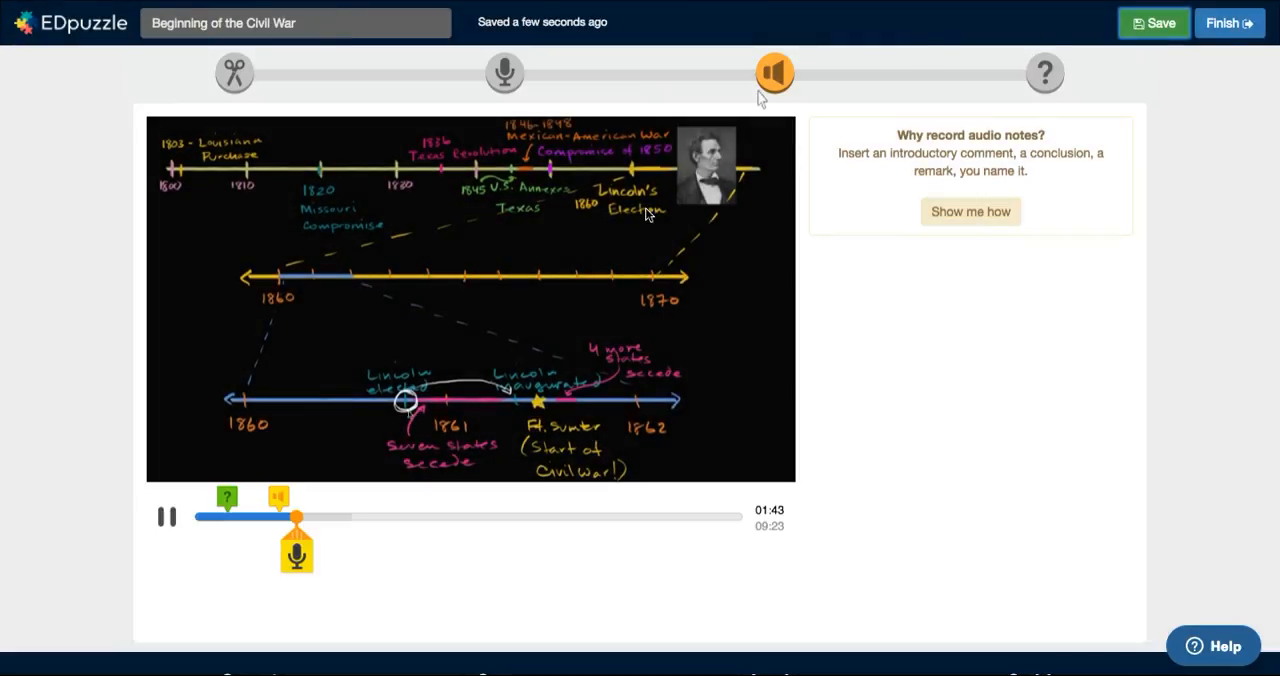
pyautogui.click(1226, 24)
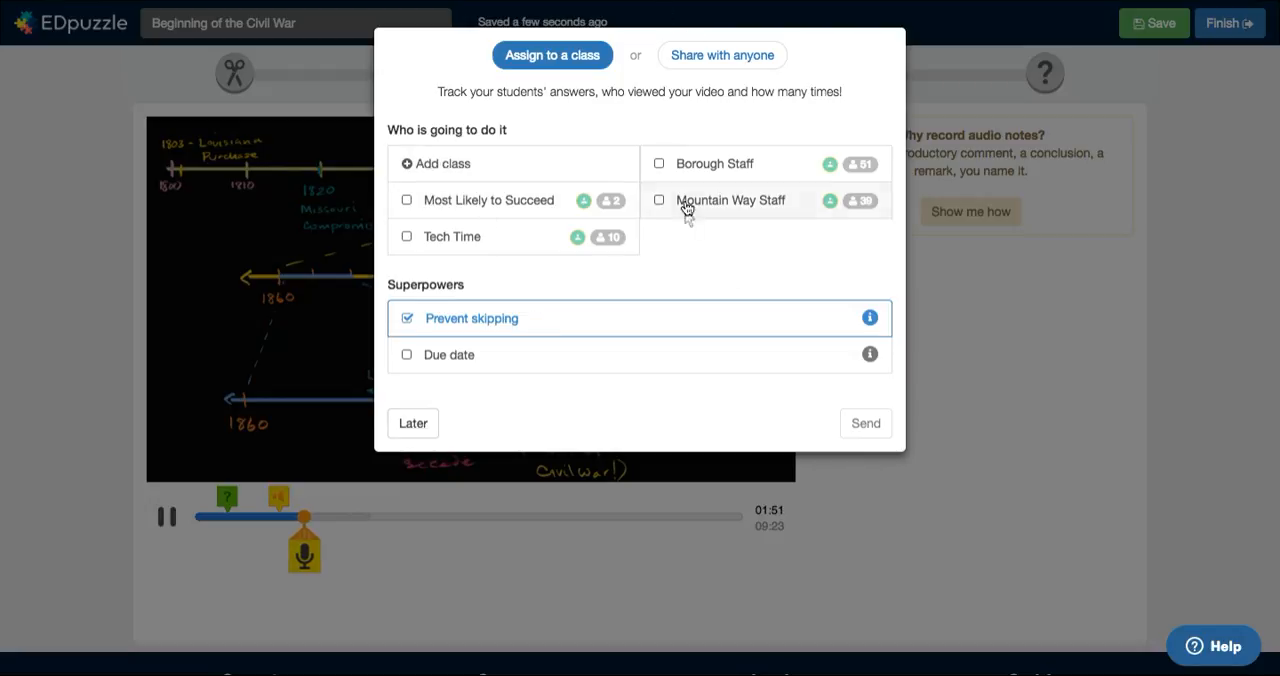
pyautogui.click(412, 424)
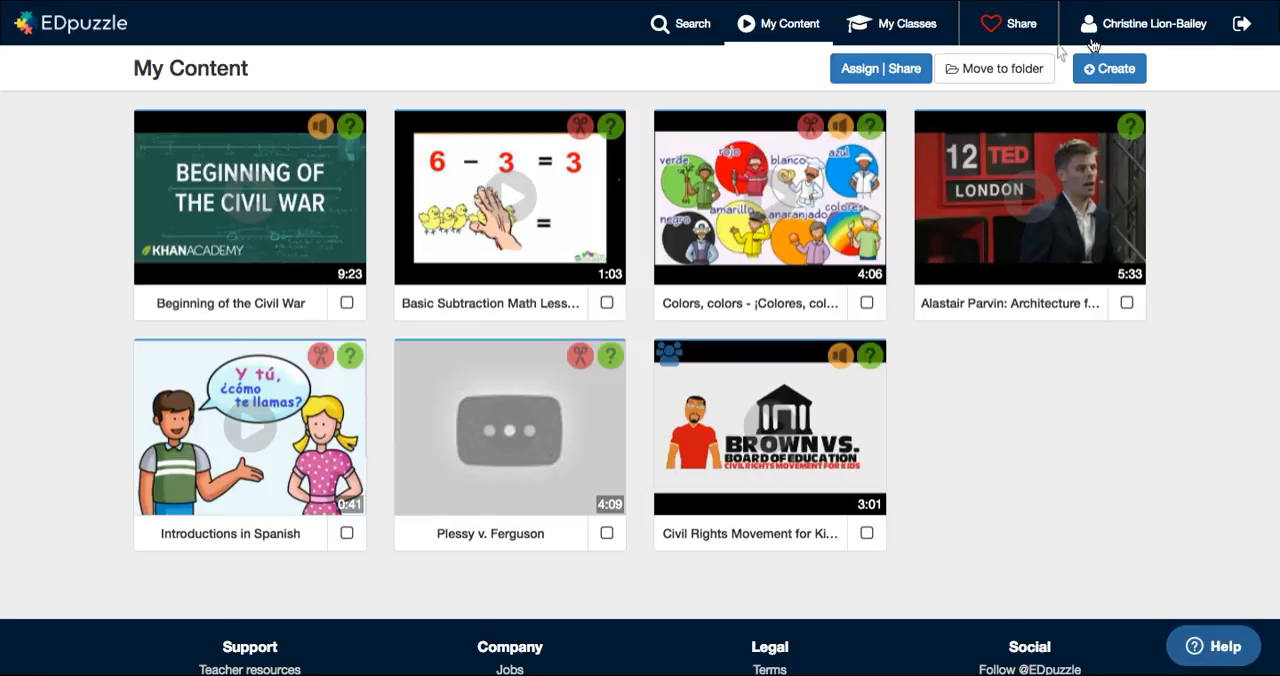
# Step: Look through the assignments of the Most Likely to Succeed, Mountain Way Staff and Tech Time classes
pyautogui.click(893, 27)
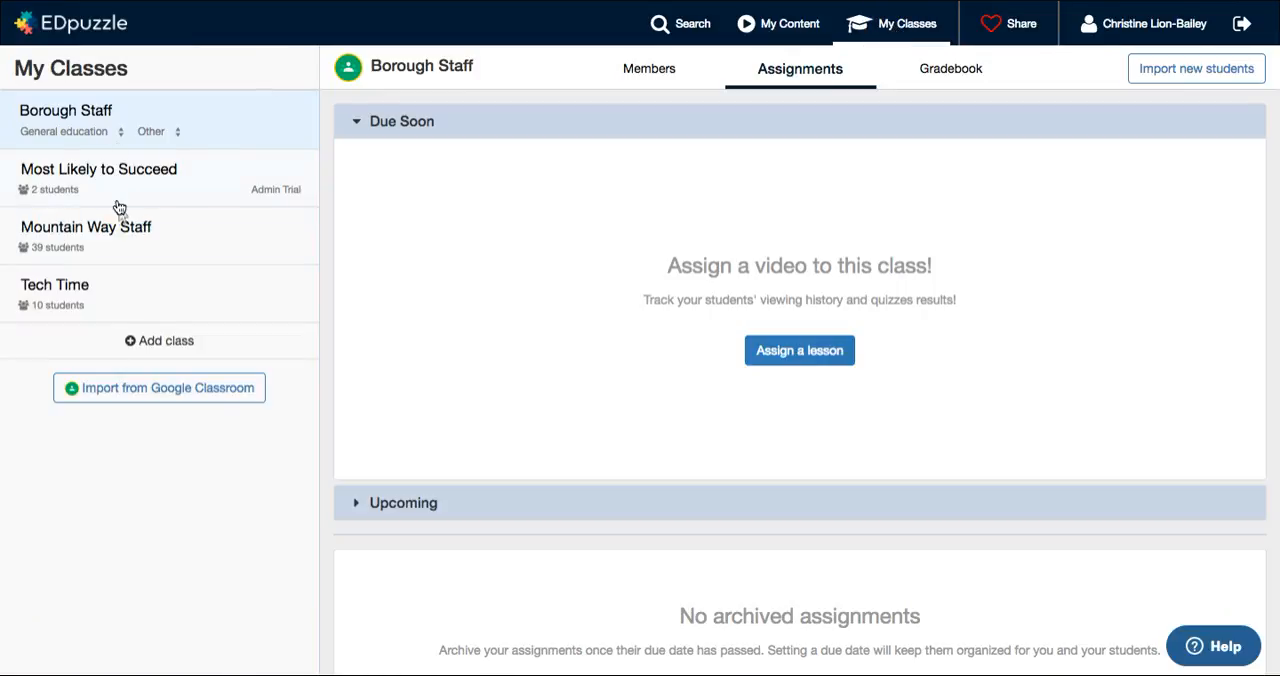
pyautogui.click(116, 170)
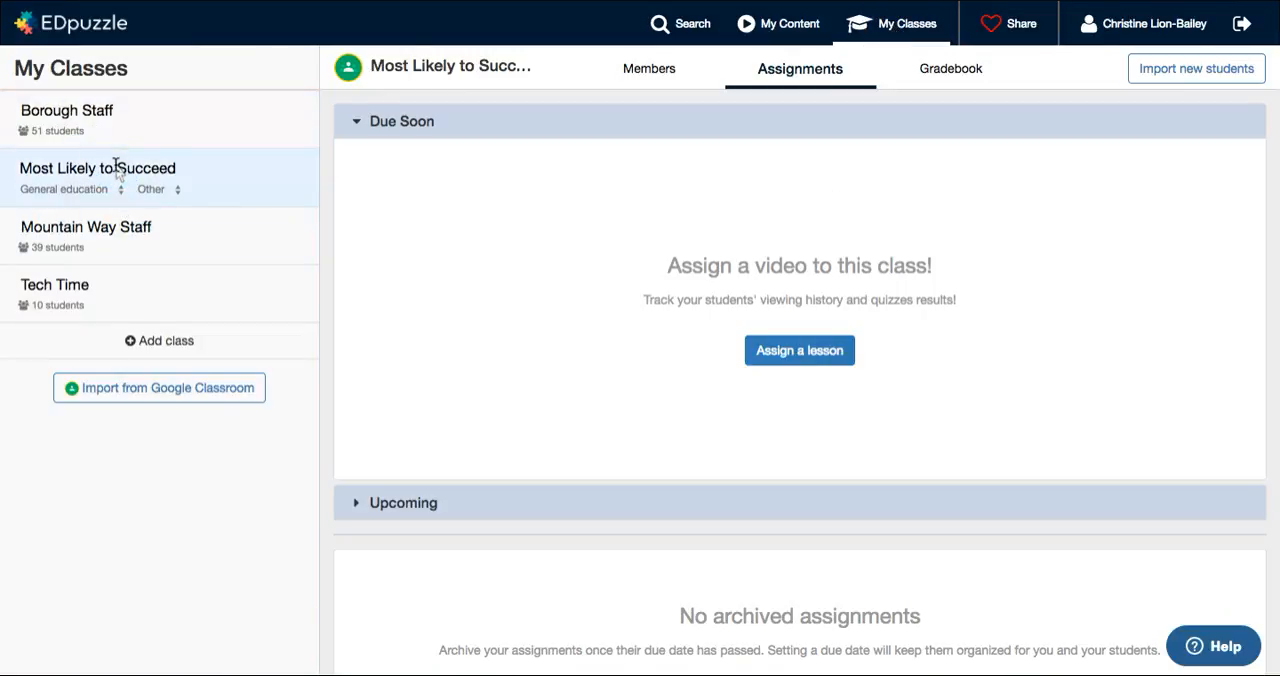
pyautogui.click(65, 242)
pyautogui.click(58, 284)
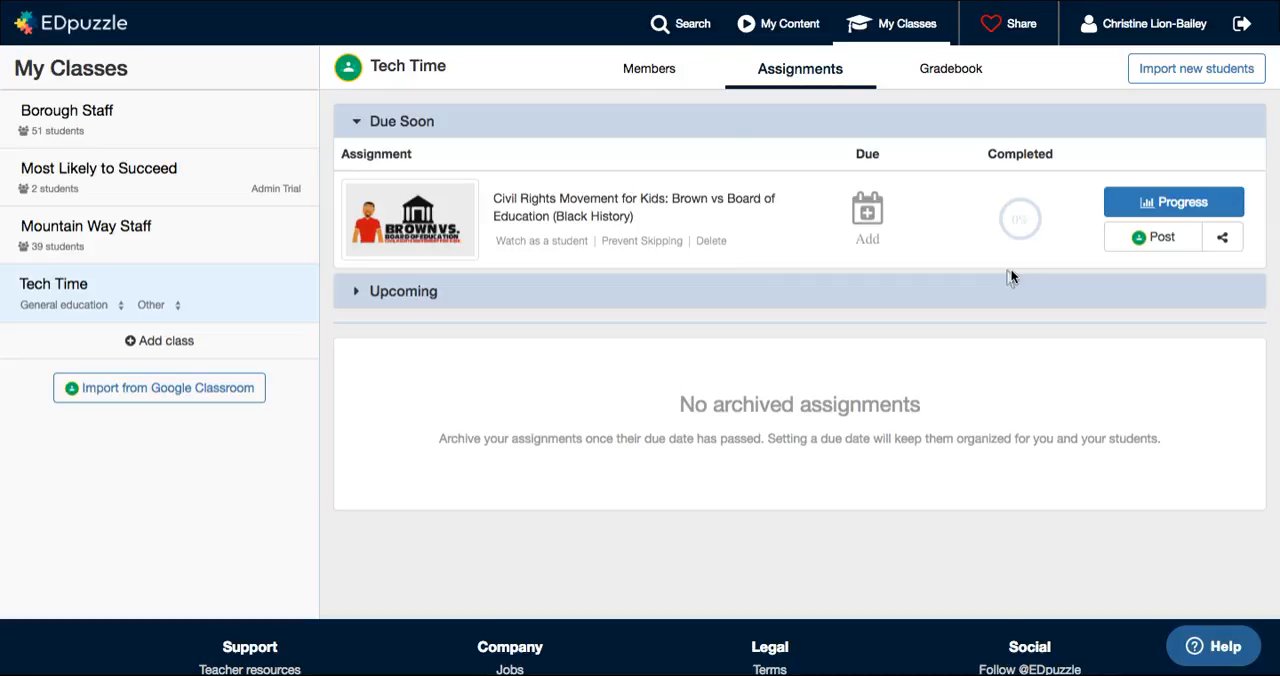
# Step: Review the student progress table for Tech Time's Civil Rights Movement for Kids assignment
pyautogui.click(1174, 202)
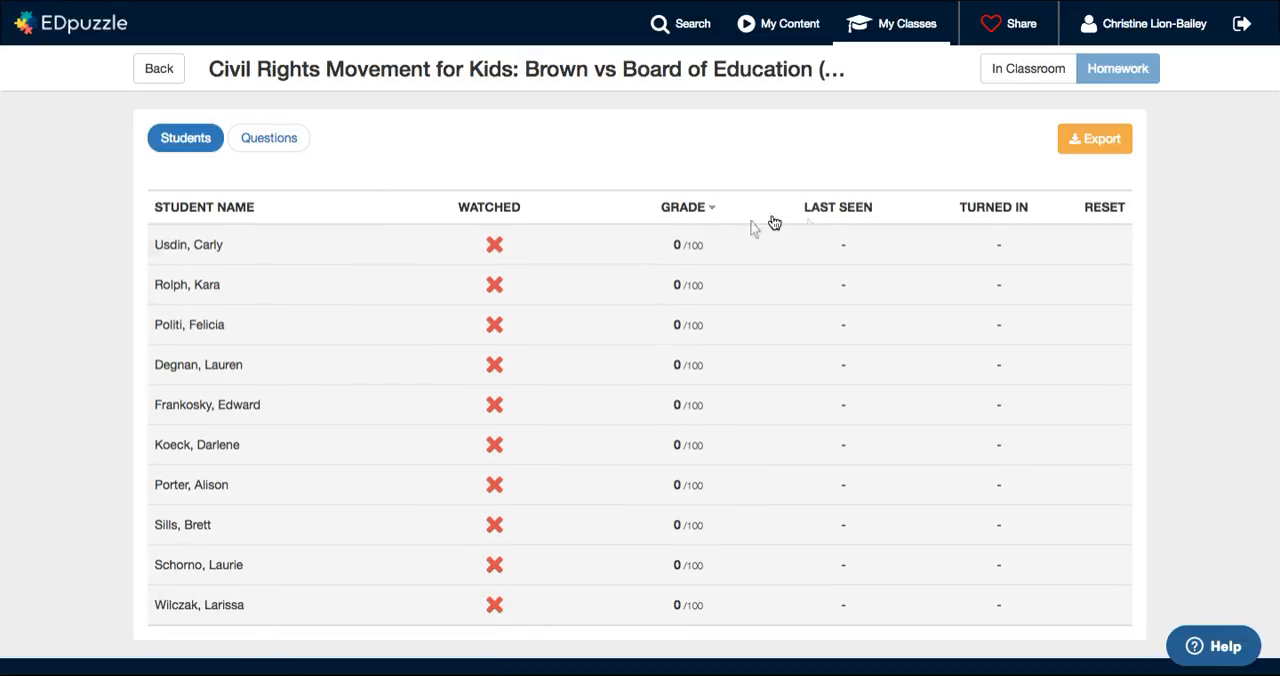
pyautogui.scroll(-2, 808, 251)
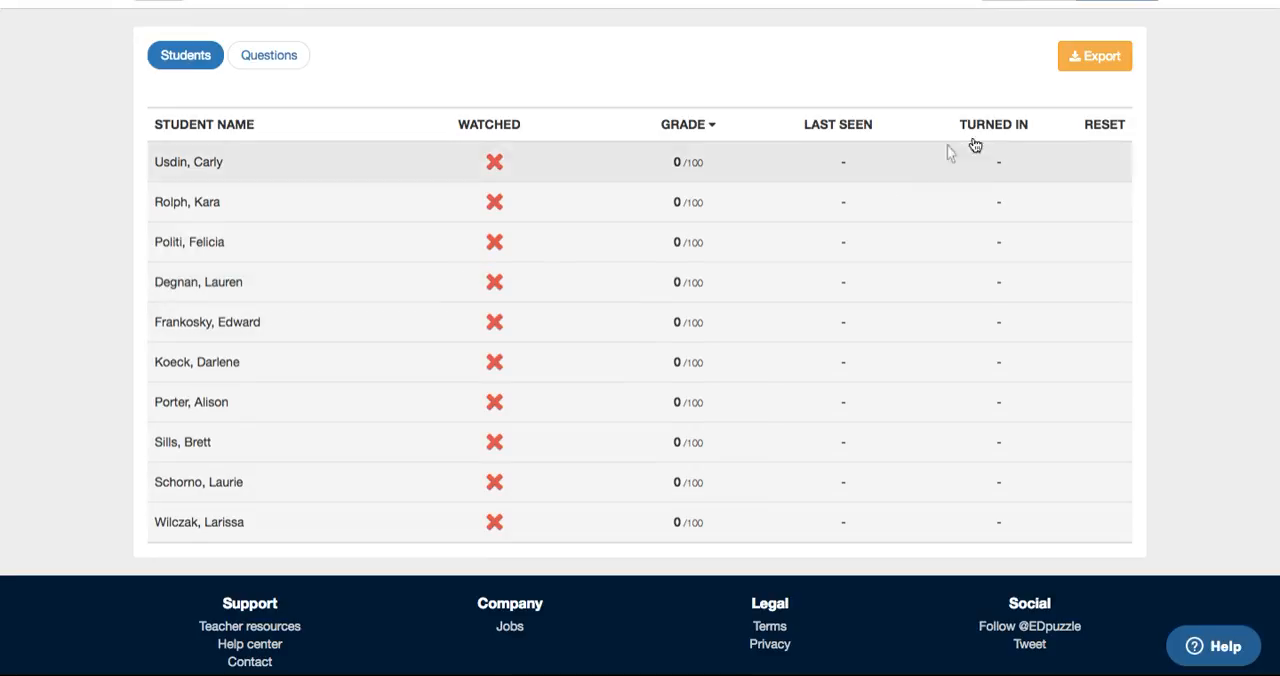
pyautogui.scroll(1, 1189, 228)
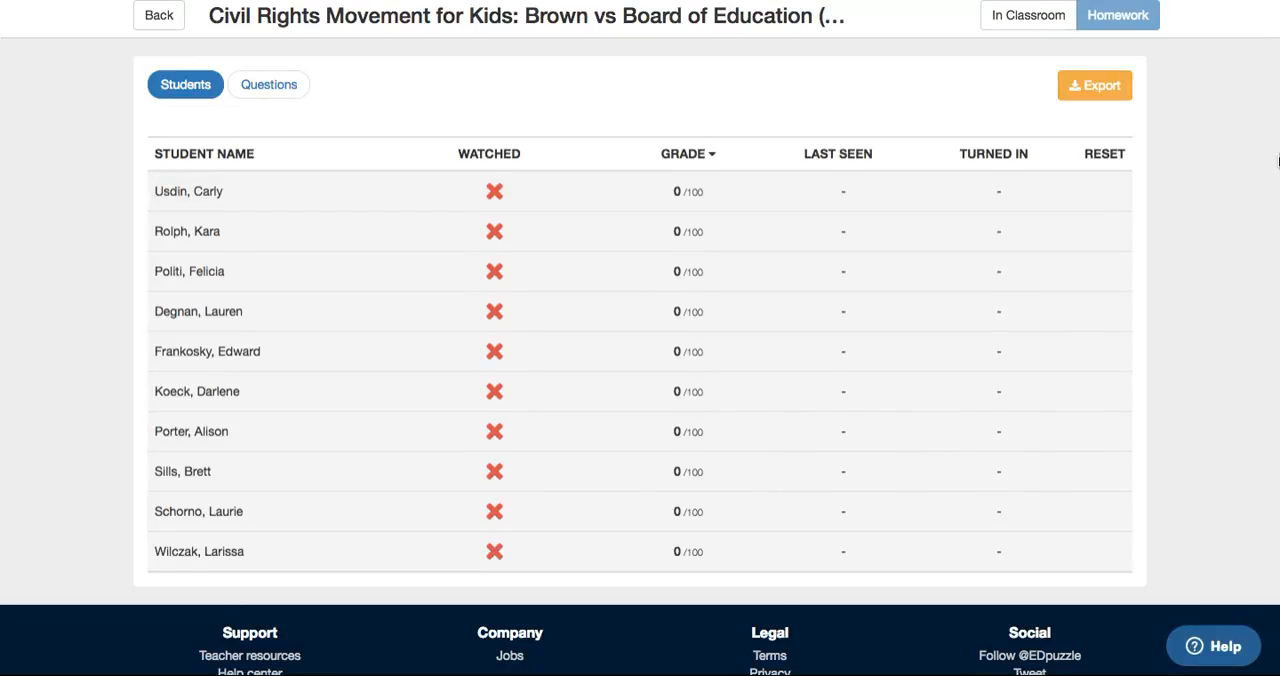
pyautogui.scroll(1, 1243, 177)
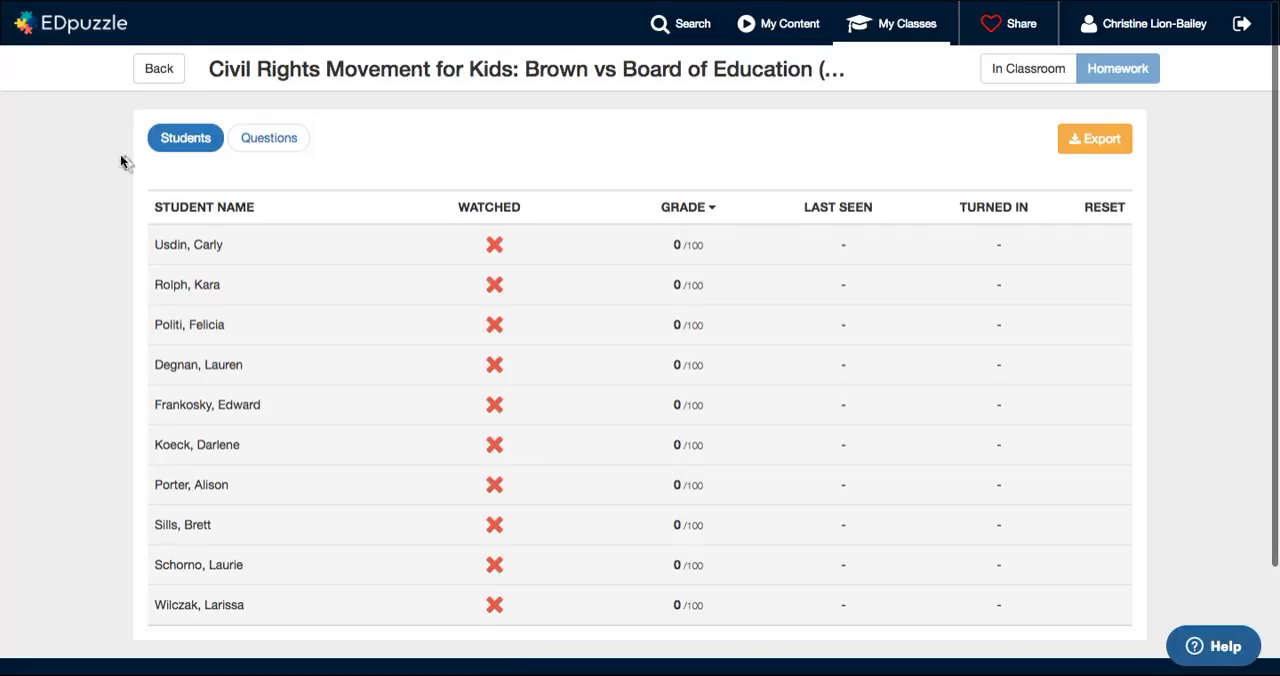
# Step: View the gradebook page of the Tech Time class and return to the My Content library
pyautogui.click(162, 70)
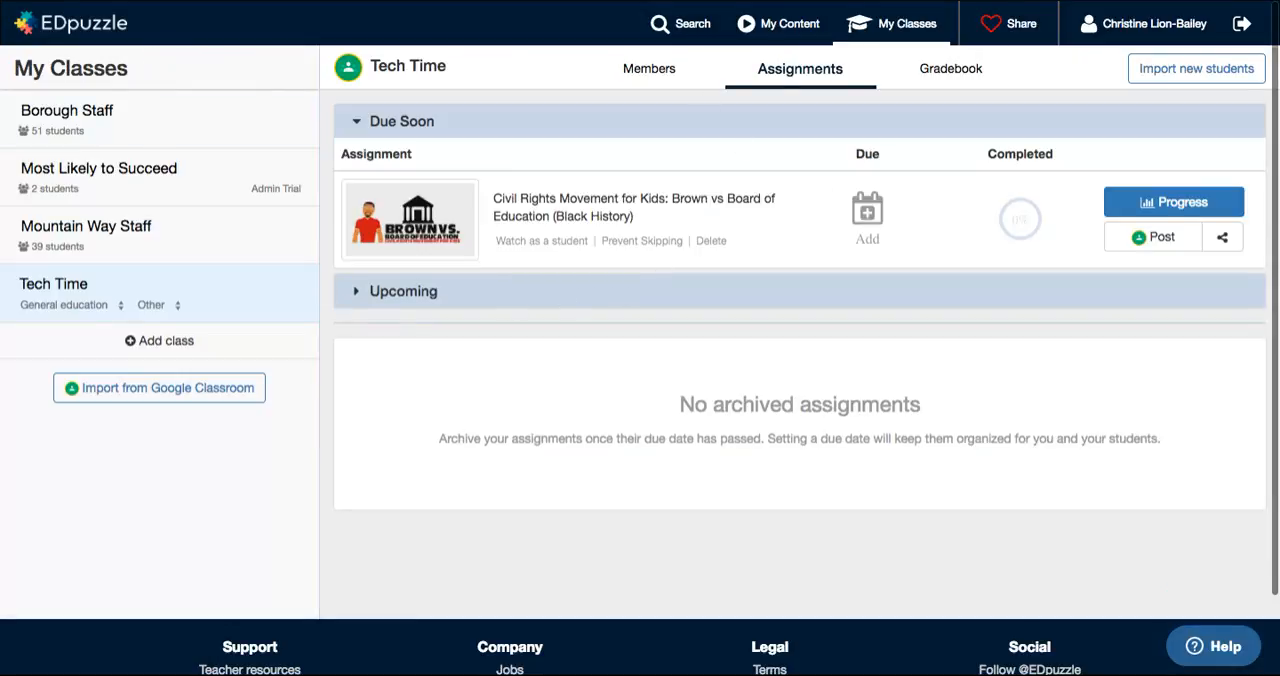
pyautogui.click(958, 70)
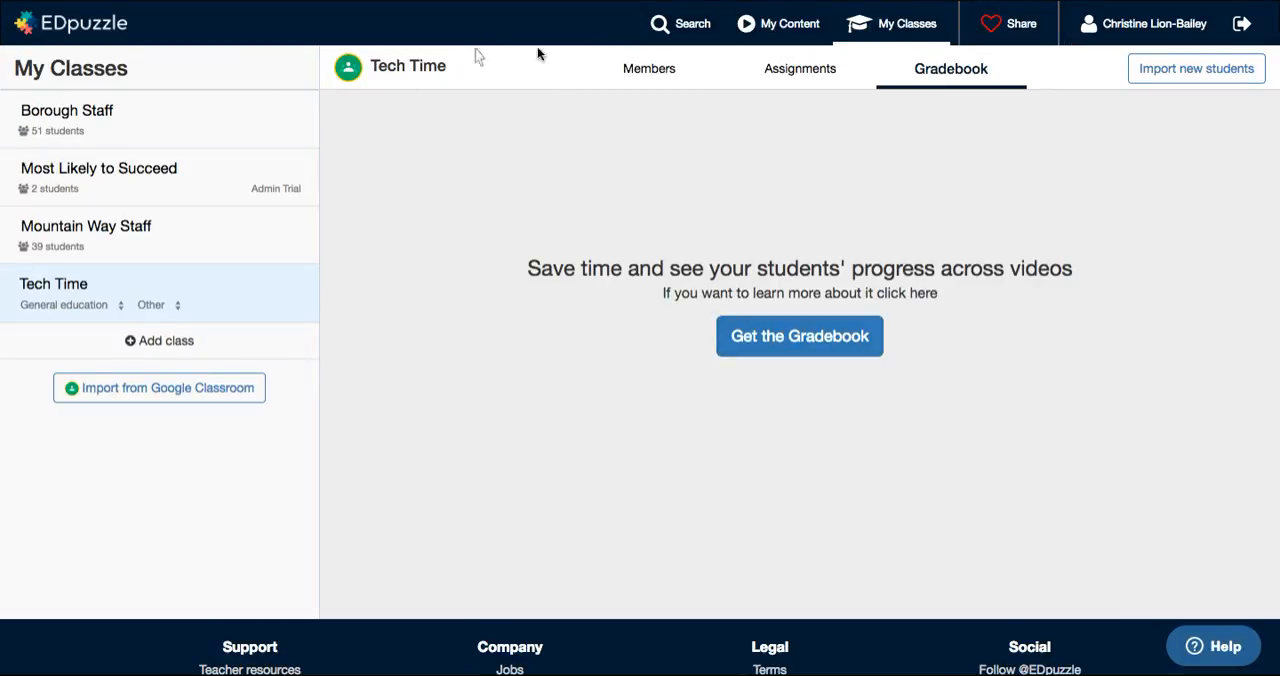
pyautogui.click(770, 30)
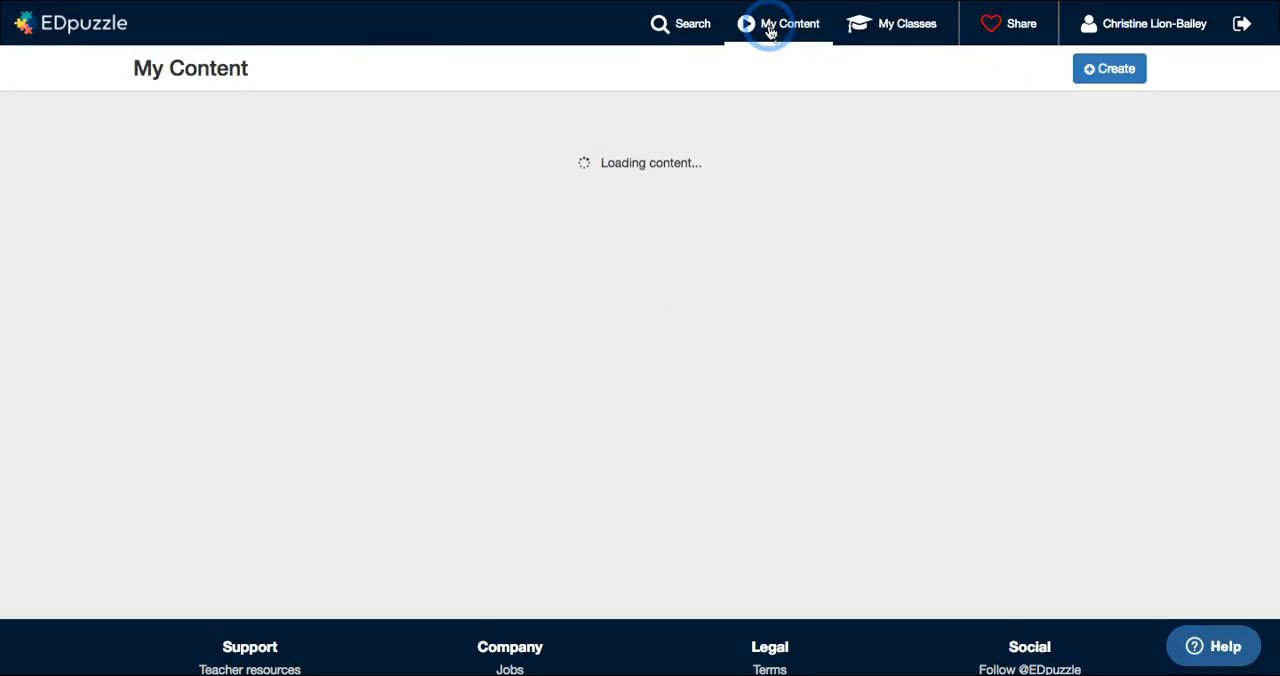